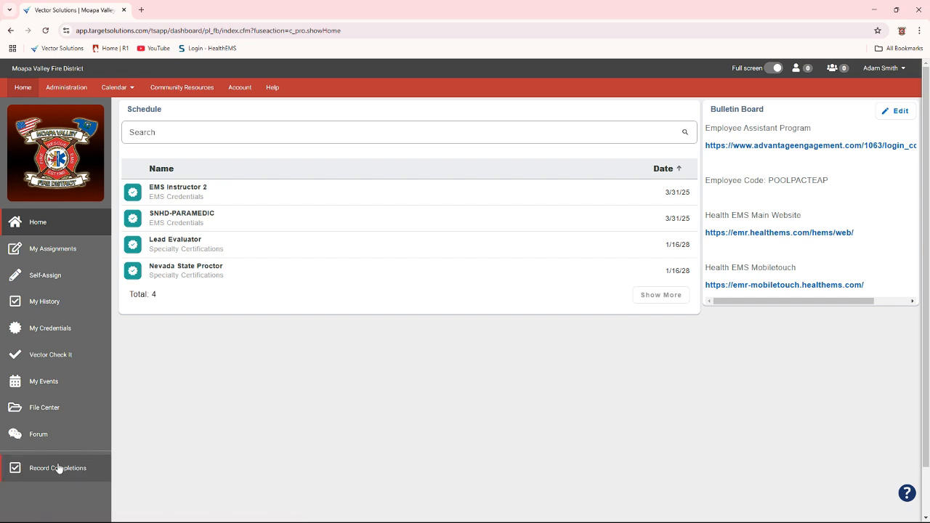
Look at the Completions entry in the administration area, and return to the home page
left_click(74, 90)
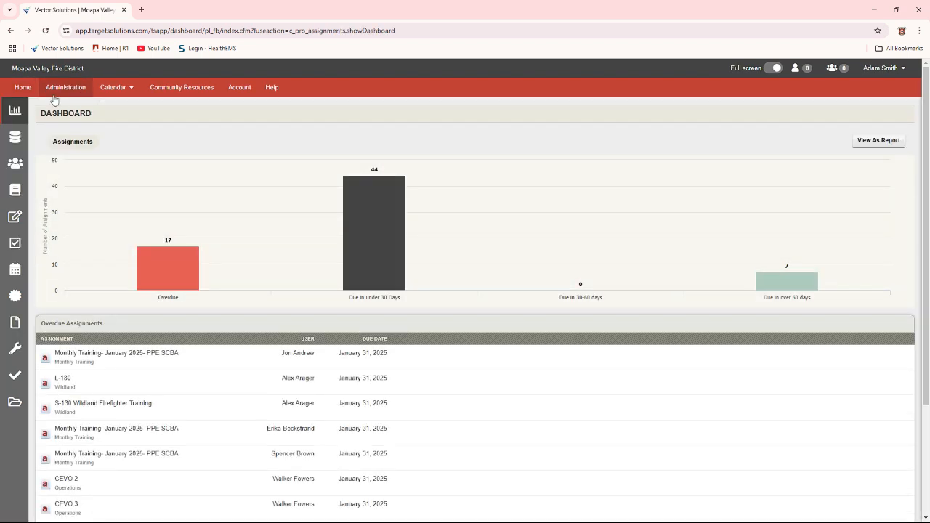
mouse_move(59, 247)
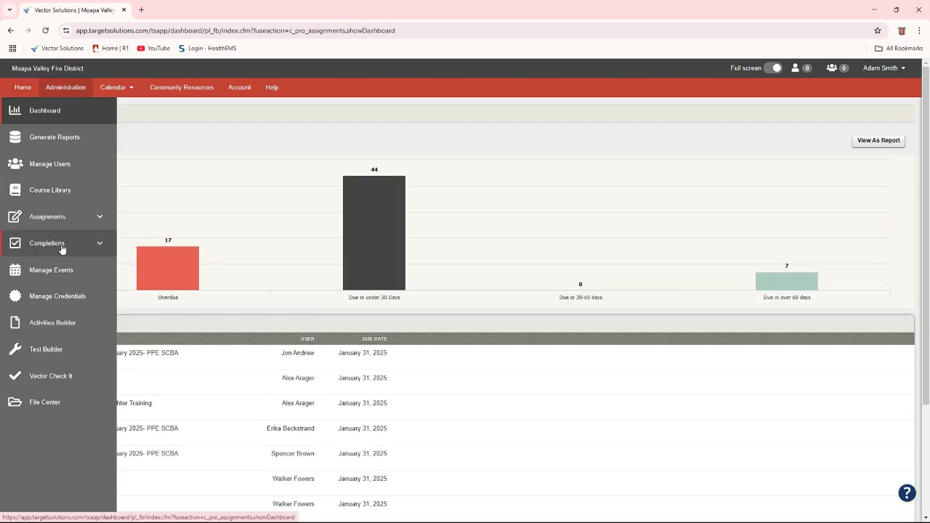
left_click(62, 247)
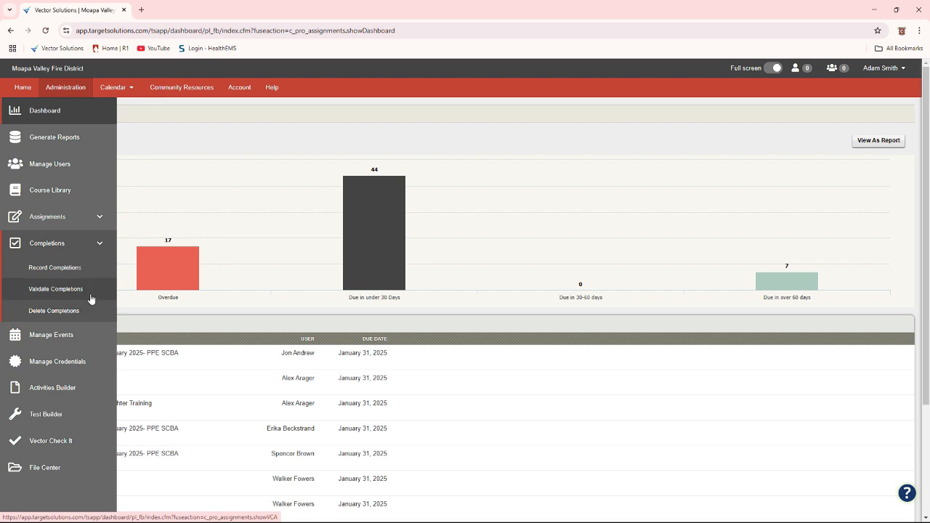
left_click(23, 87)
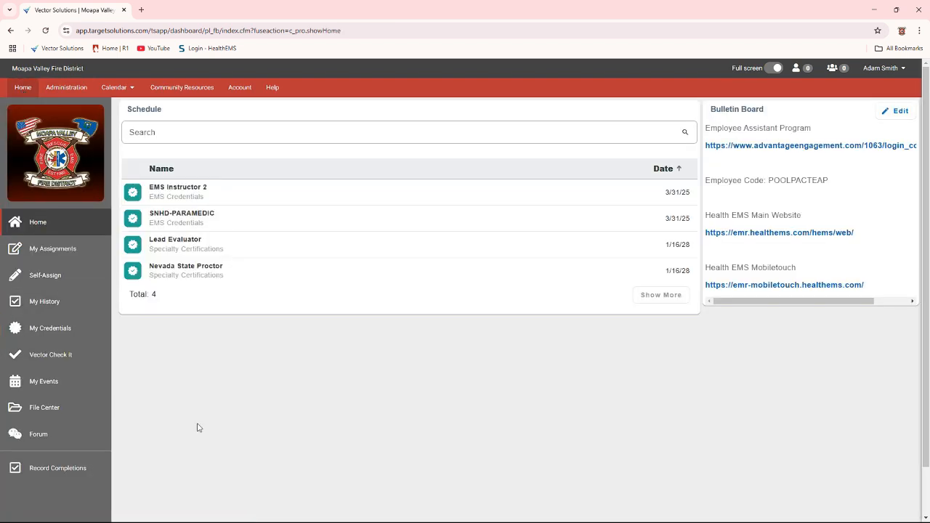
Start recording completions for Company Training, NFPA 1001 - 05 - FF Personal Protective Equipment, and clear all preselected users
left_click(52, 470)
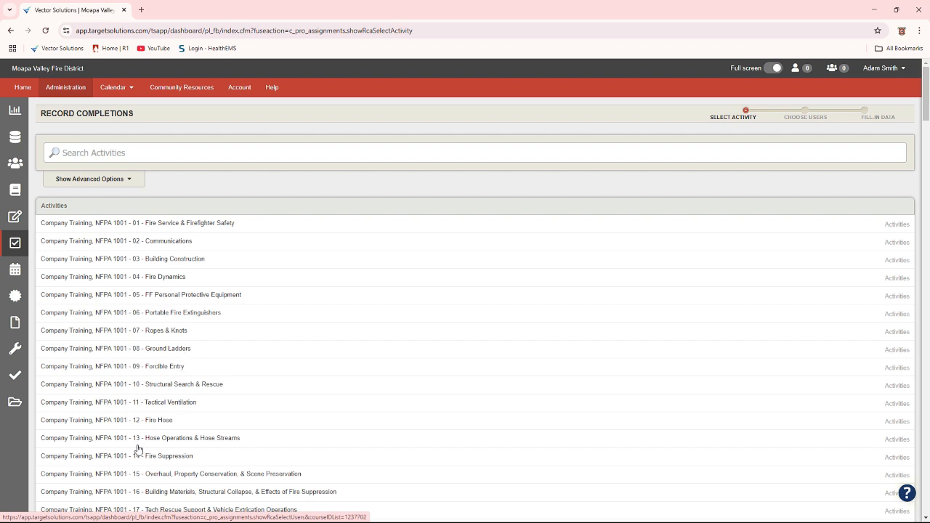
left_click(185, 298)
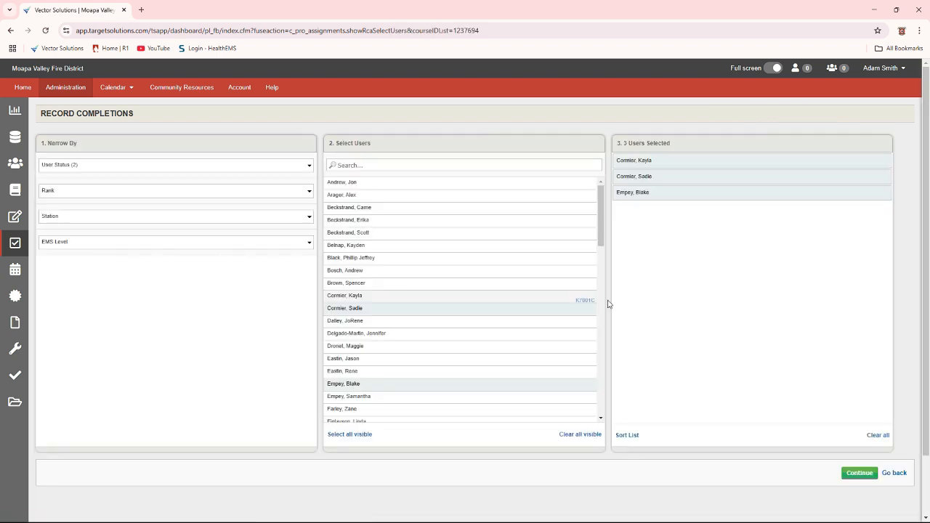
left_click(876, 435)
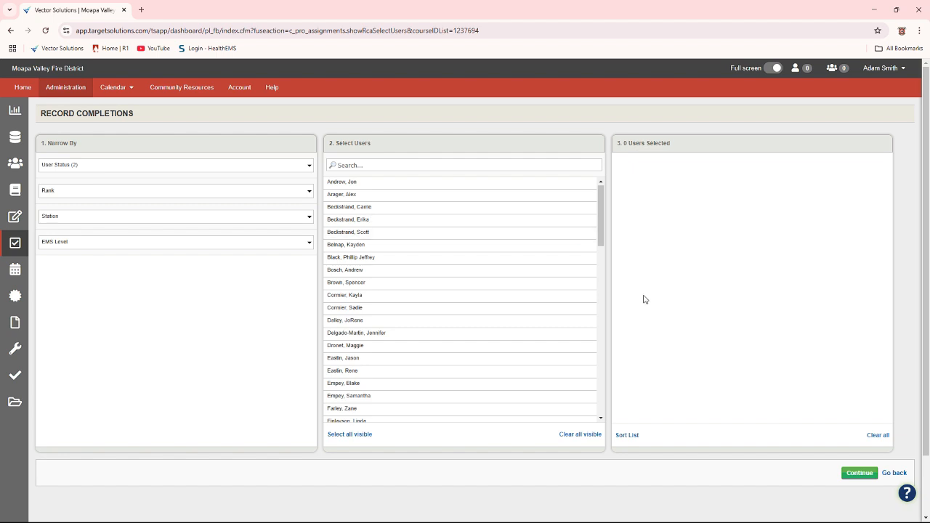
Examine the User Status filter options available for narrowing the user list
left_click(101, 167)
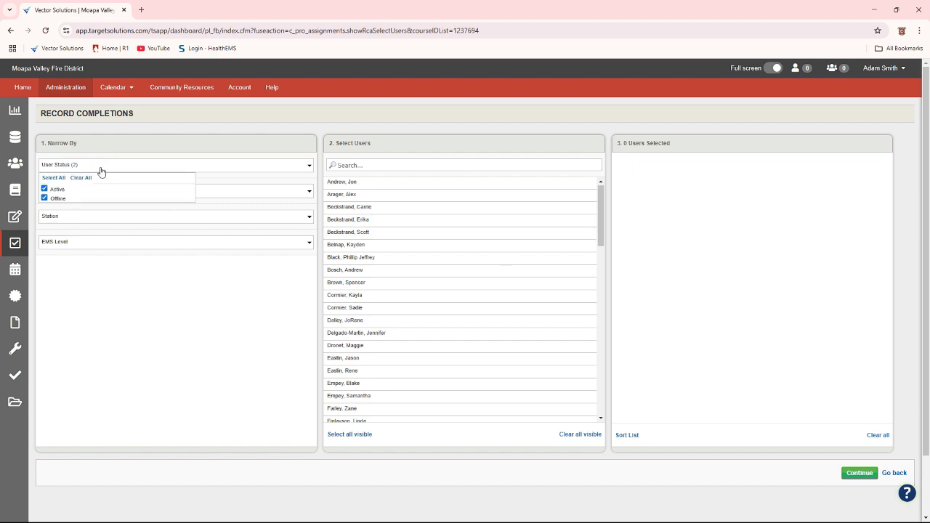
left_click(101, 294)
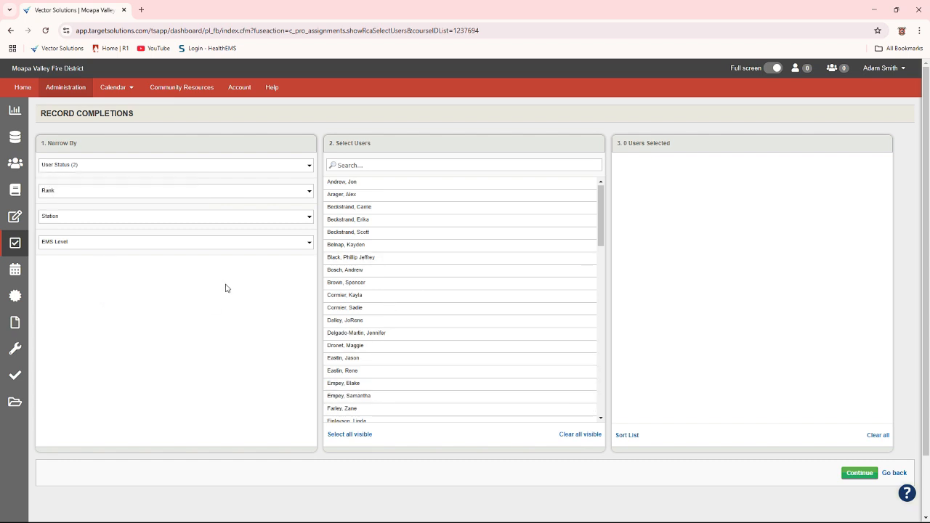
left_click(154, 169)
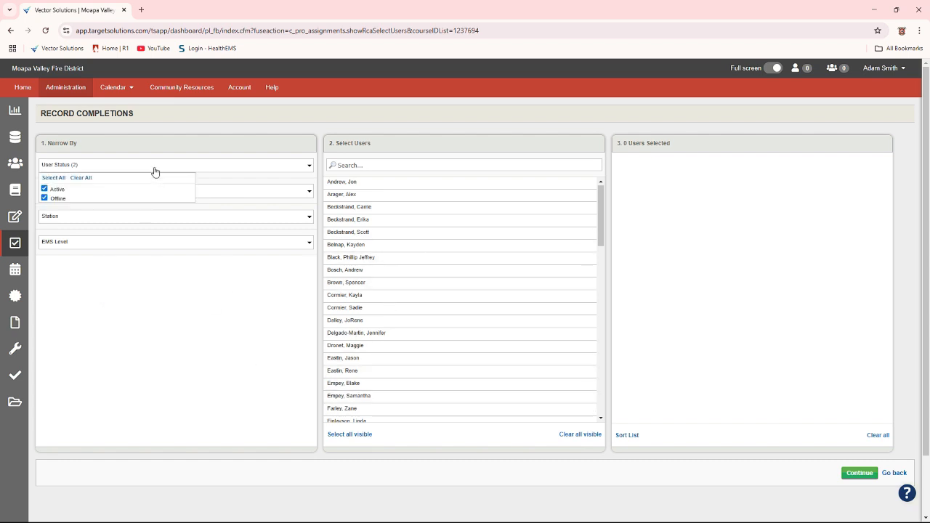
left_click(130, 348)
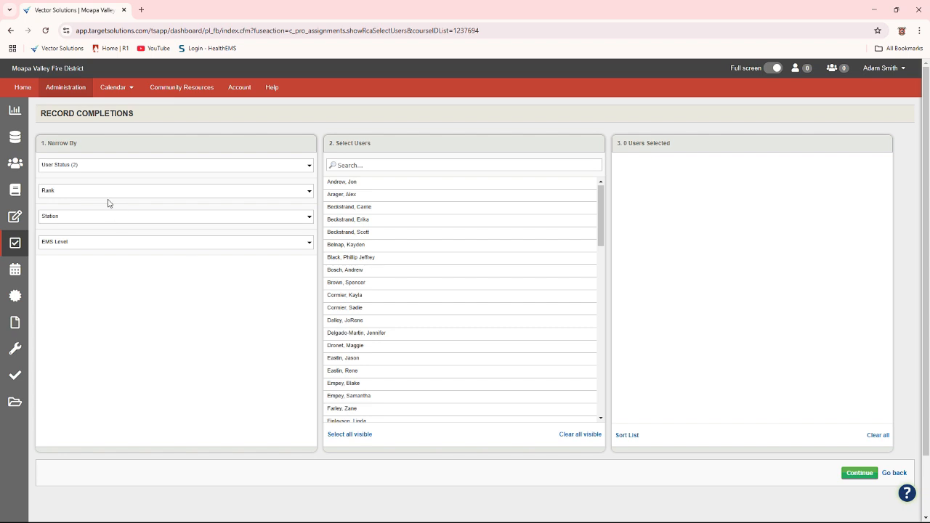
Filter the user list by the ranks EMS Supervisor and Exterior Support Firefighter, then remove EMS Supervisor
left_click(110, 199)
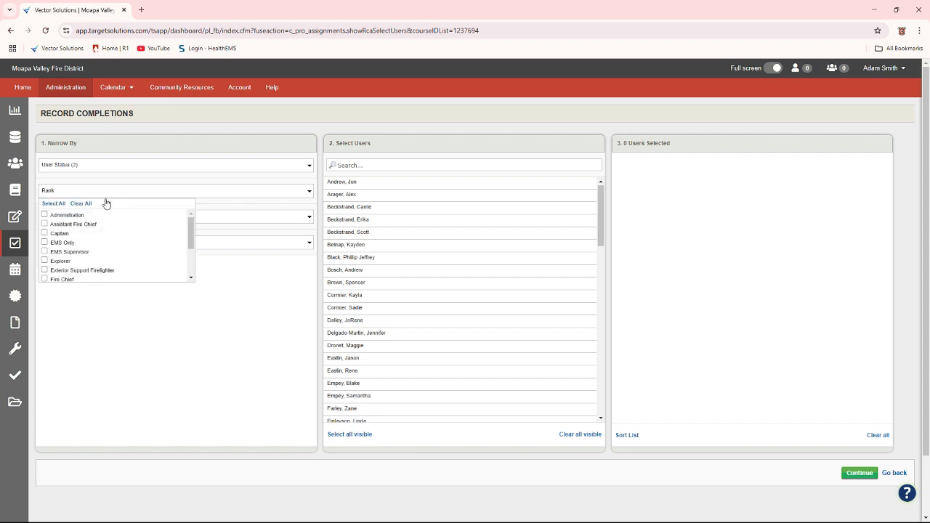
left_click(44, 251)
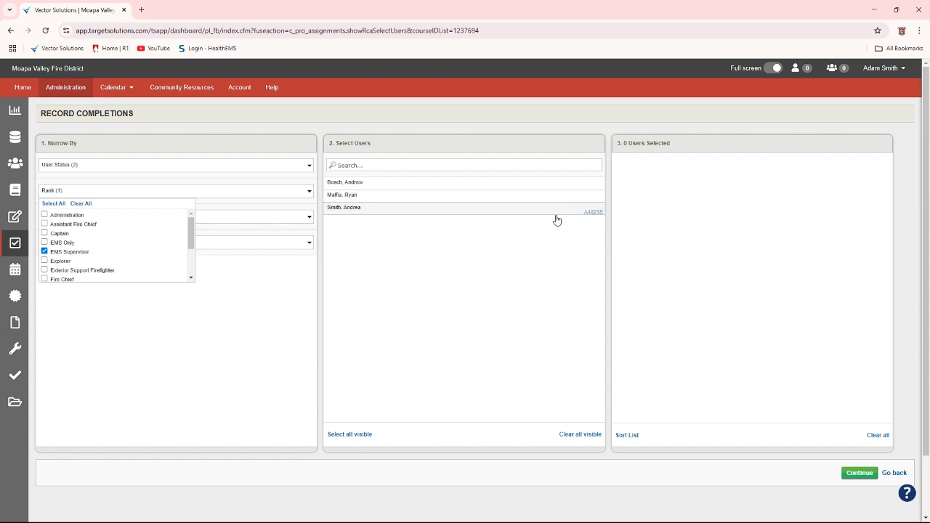
left_click(44, 270)
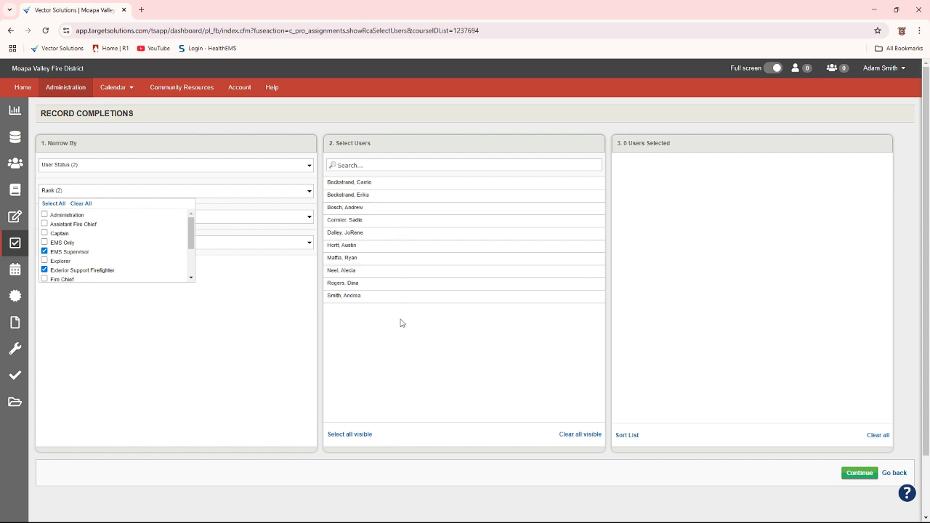
left_click(44, 251)
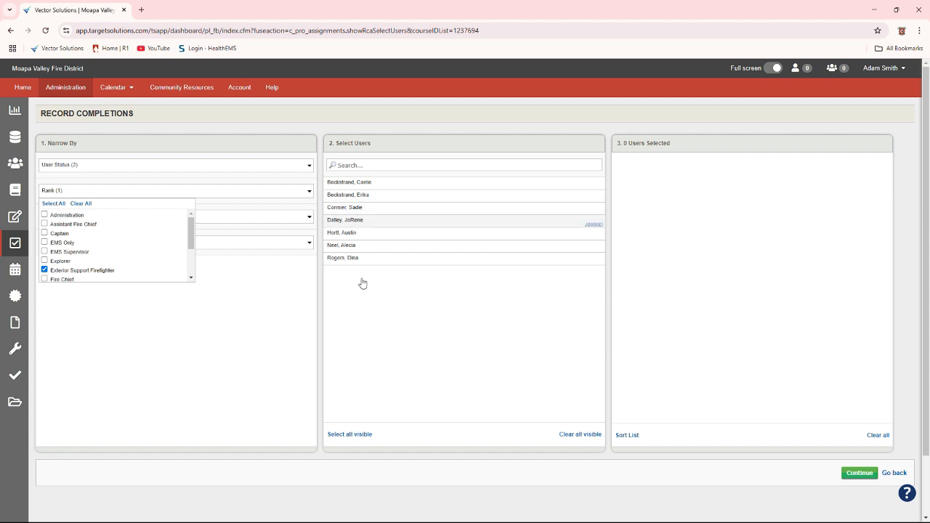
Switch the rank filter to Firefighter only, review the matching users, and clear the rank filter
scroll(121, 259, "down", 1)
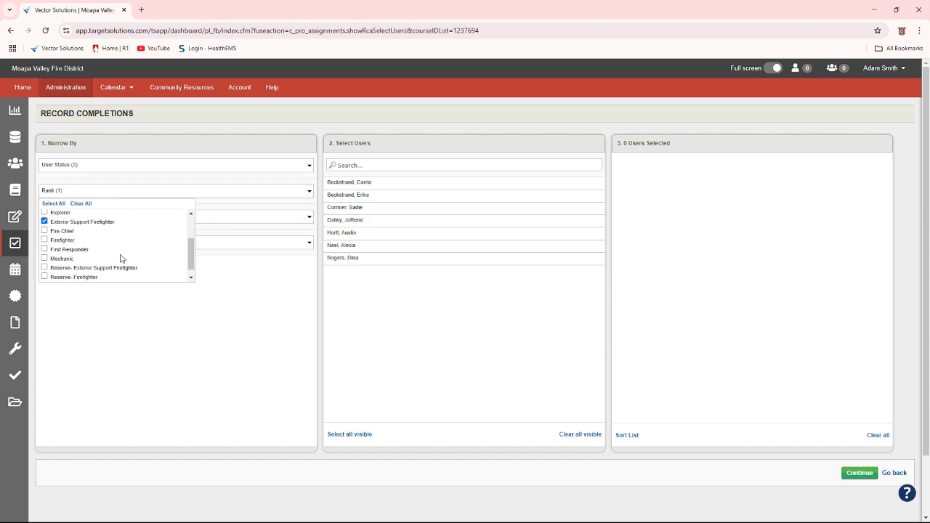
left_click(45, 240)
scroll(419, 227, "down", 3)
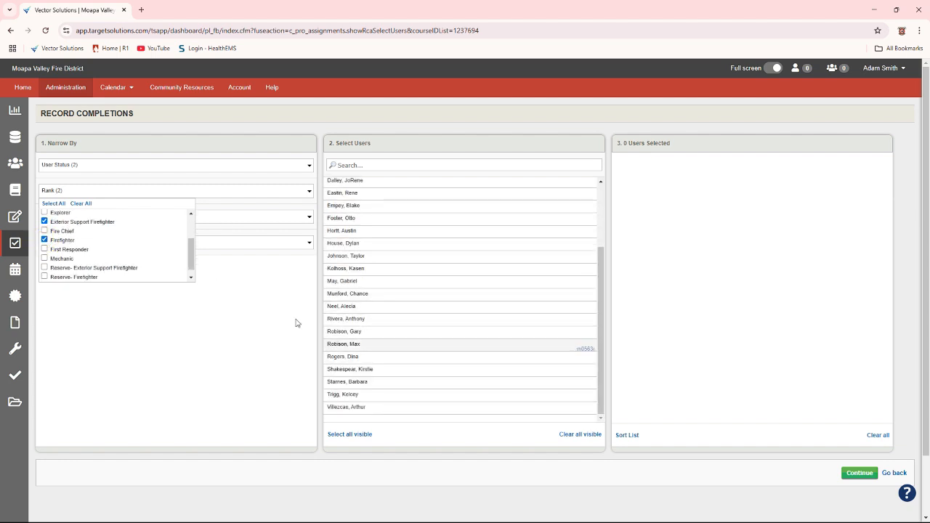
left_click(45, 221)
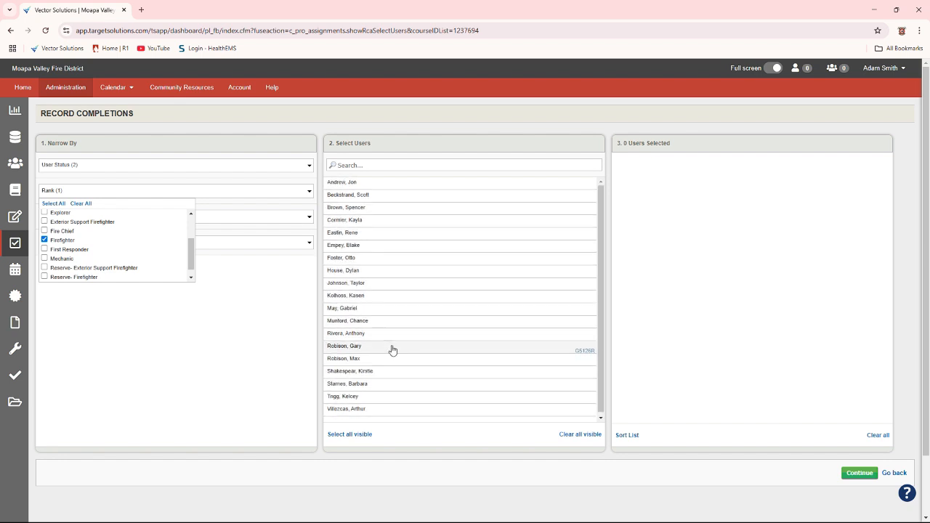
left_click(80, 204)
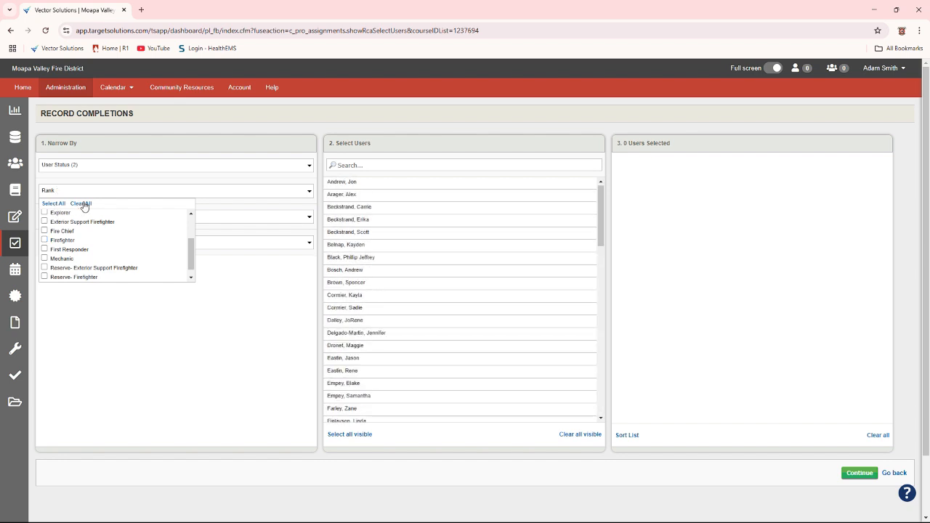
left_click(254, 341)
Try narrowing the user list by stations STA 72 and STA 73, then remove both station filters
left_click(255, 227)
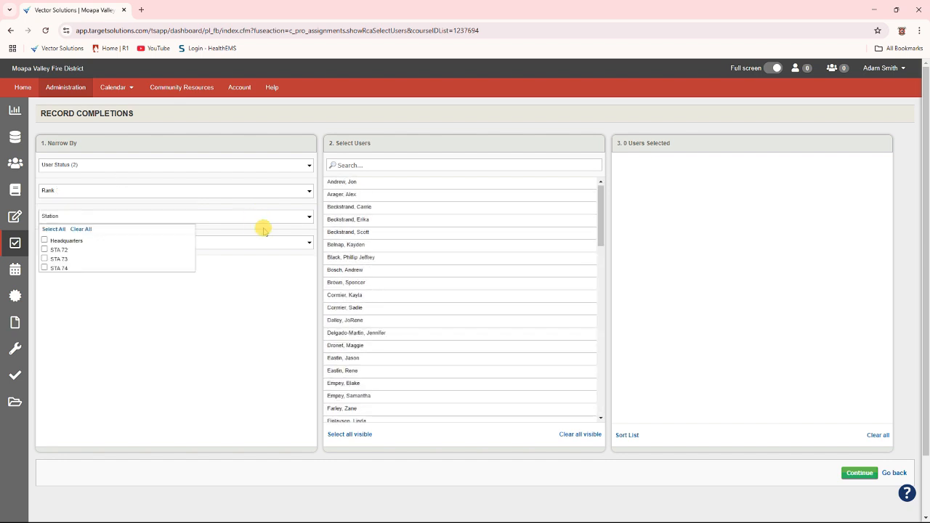
left_click(44, 250)
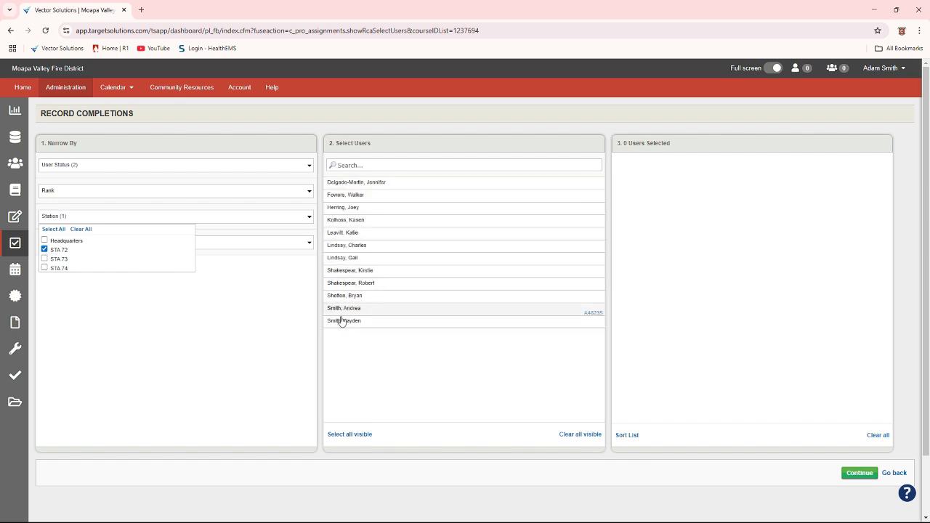
left_click(44, 259)
left_click(44, 259)
left_click(44, 250)
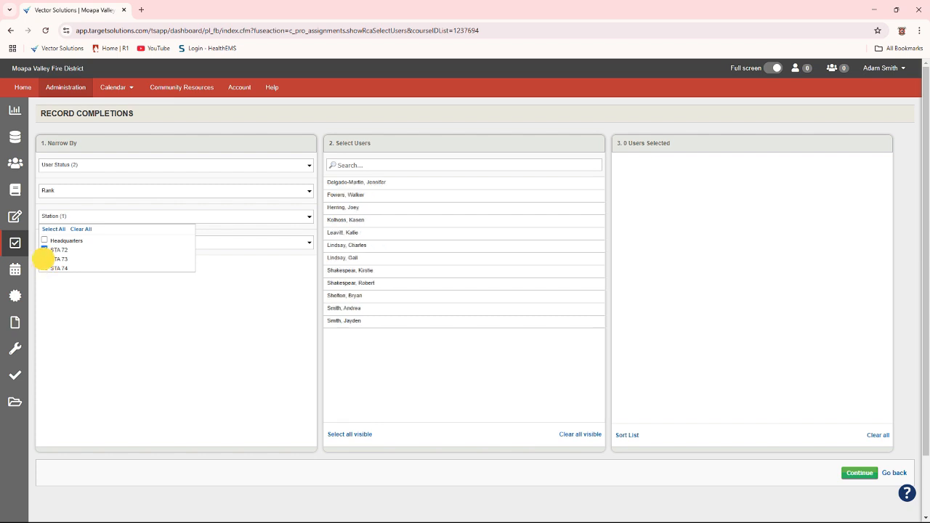
left_click(197, 363)
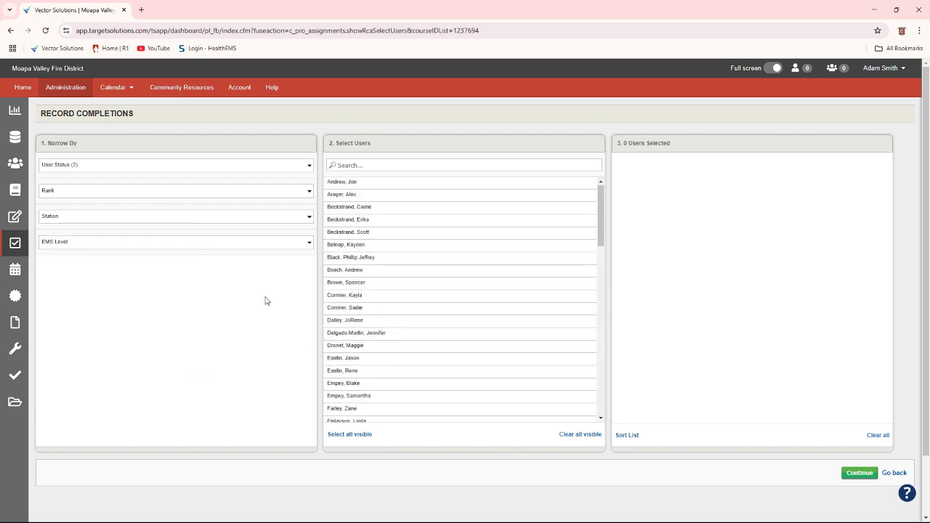
Try the EMS Level filter with EMT - Advanced, then EMT - Paramedic, and remove the filter
left_click(266, 243)
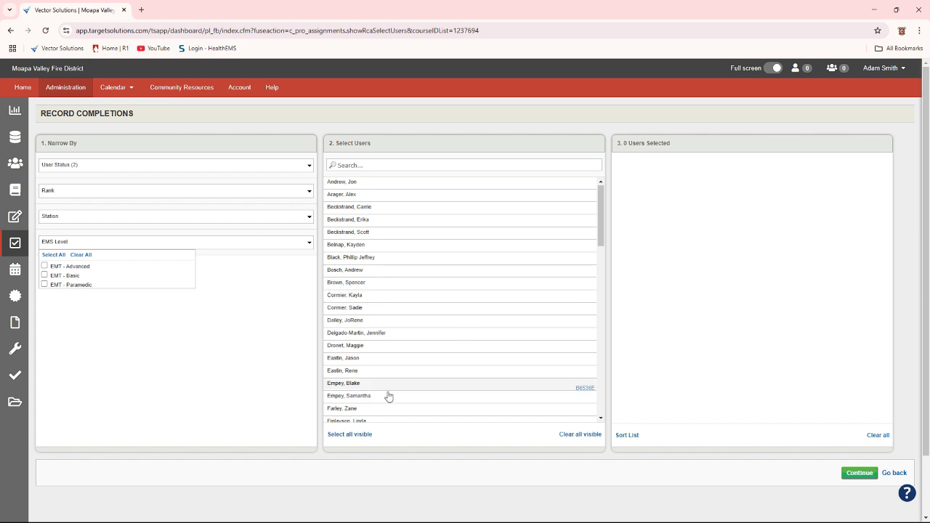
left_click(45, 267)
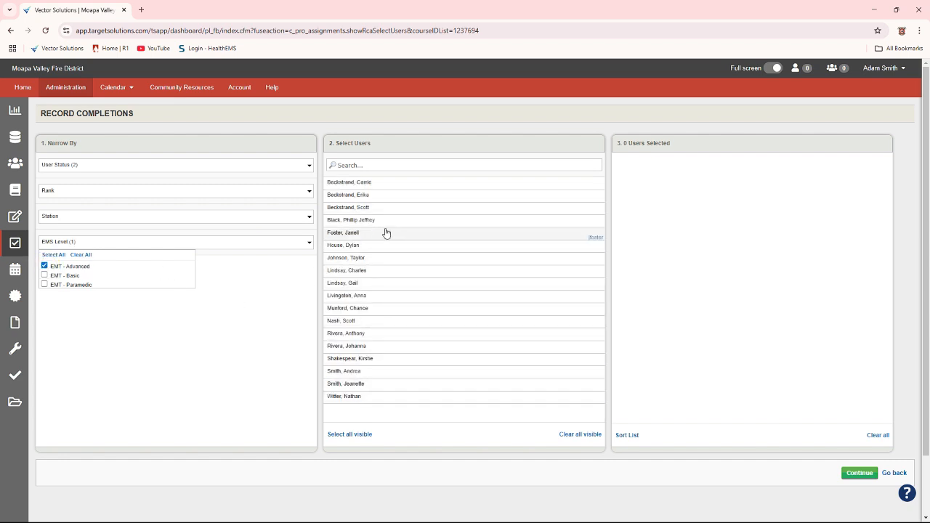
left_click(44, 266)
left_click(44, 284)
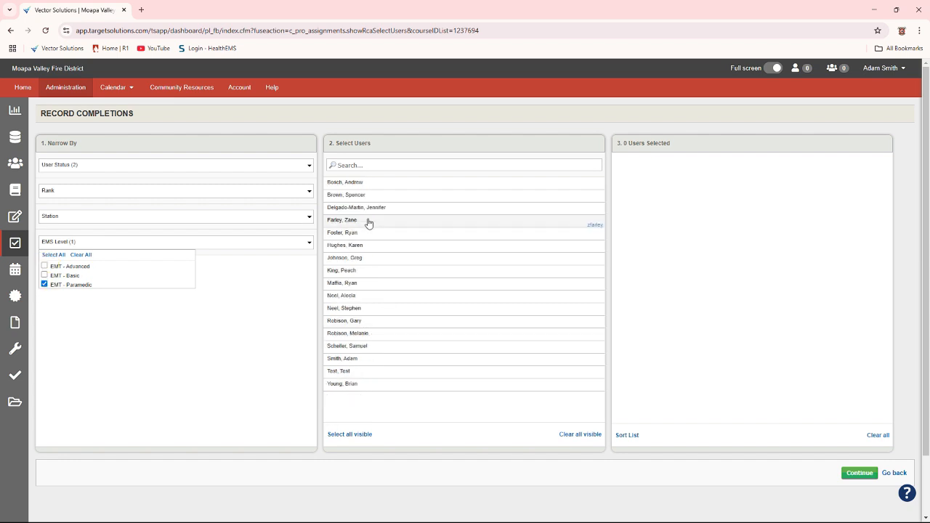
left_click(44, 284)
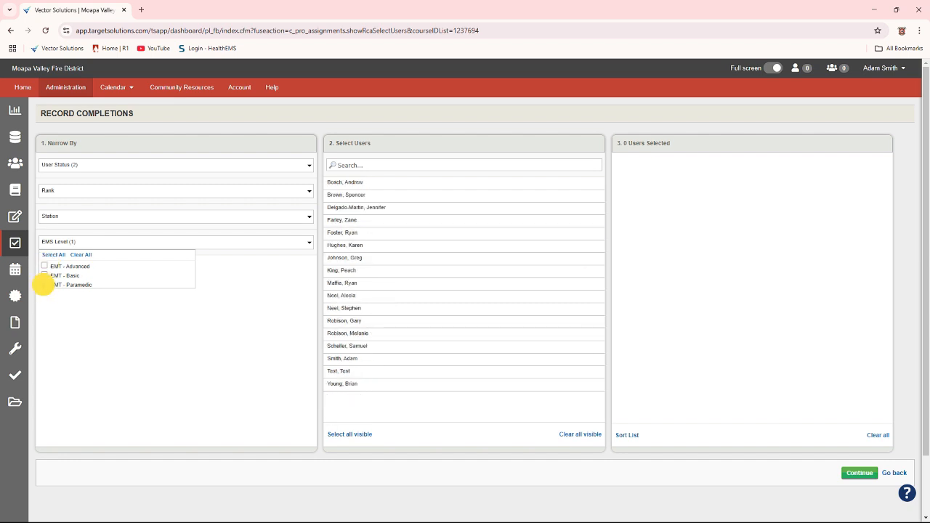
left_click(275, 339)
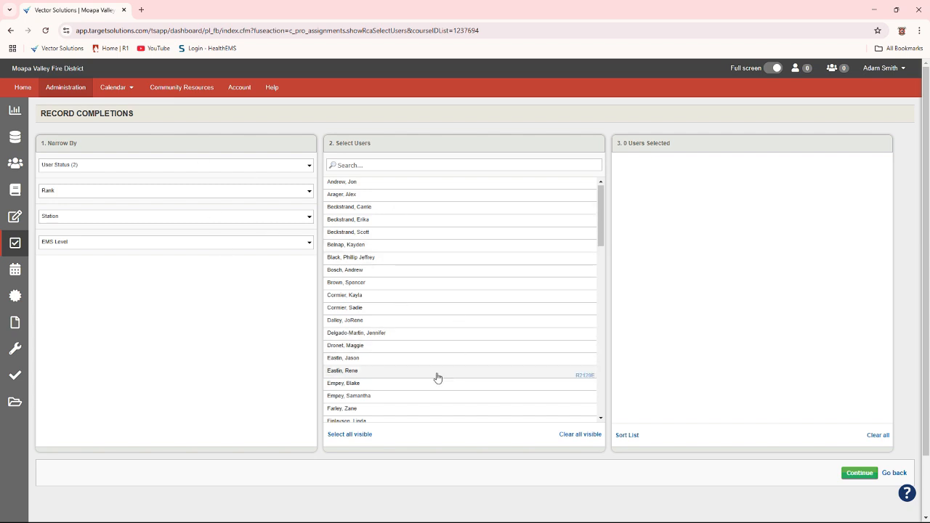
Browse the full user list, search it by a member's first name, and clear the search
scroll(482, 324, "down", 10)
scroll(481, 323, "up", 2)
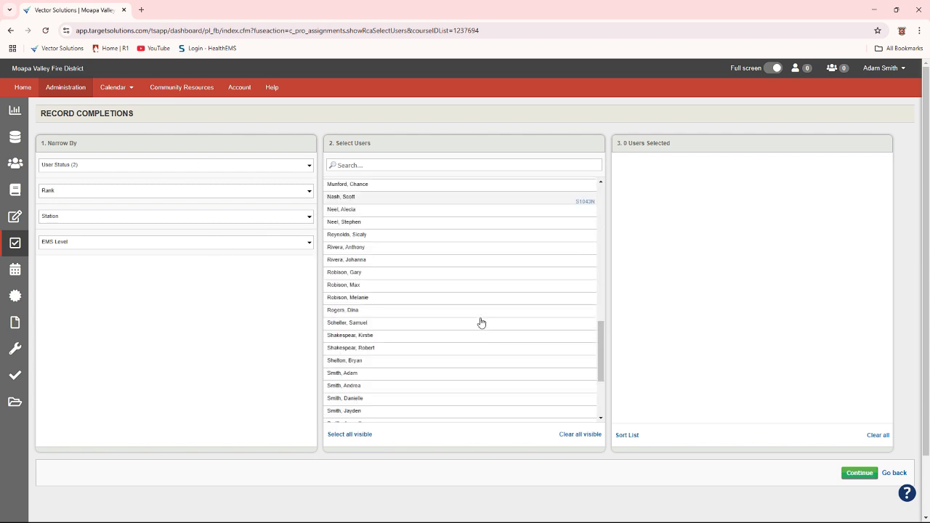
scroll(481, 322, "up", 8)
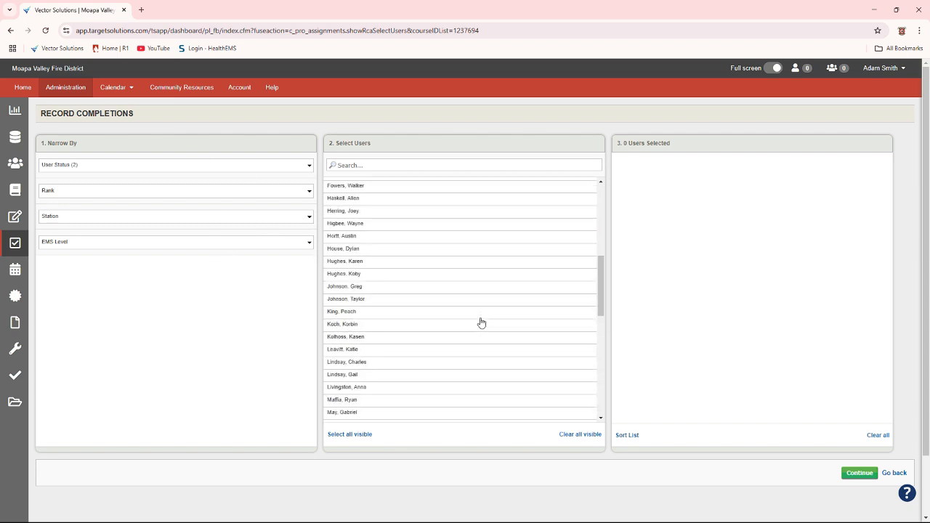
left_click(407, 162)
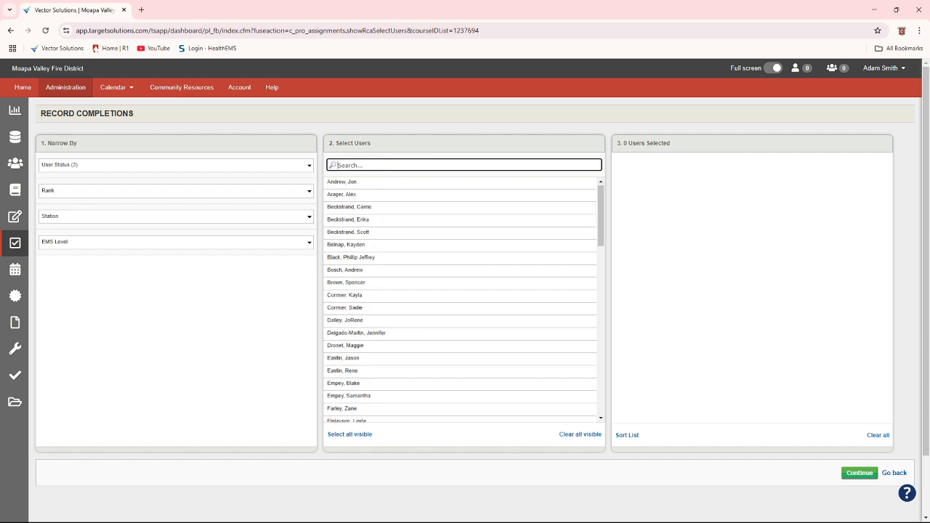
type("greg")
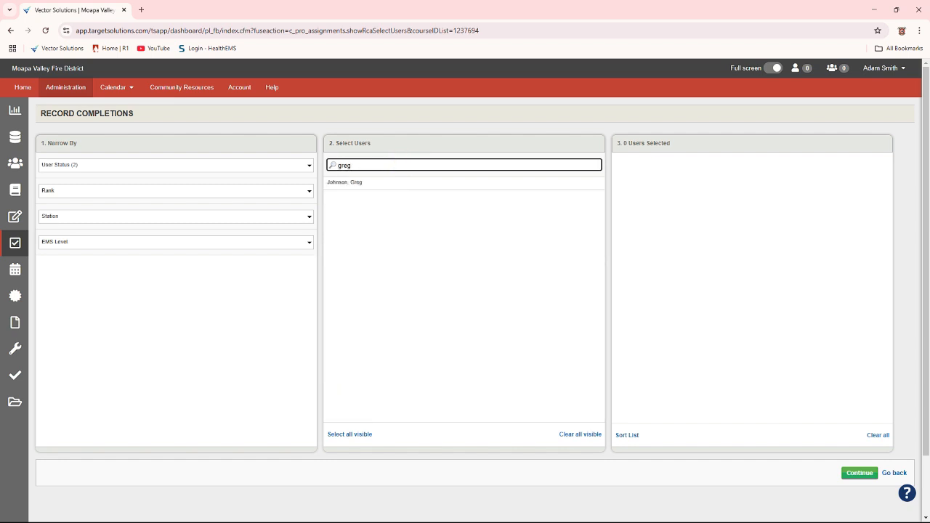
key("BackSpace")
key("BackSpace")
key("BackSpace")
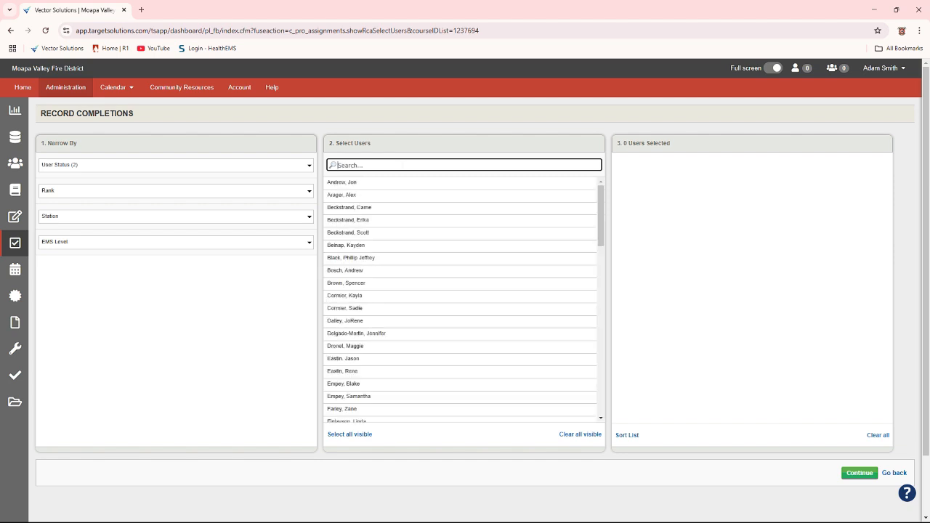
Search the user list by a first name, a last name and the letter h, clearing each search
type("adam")
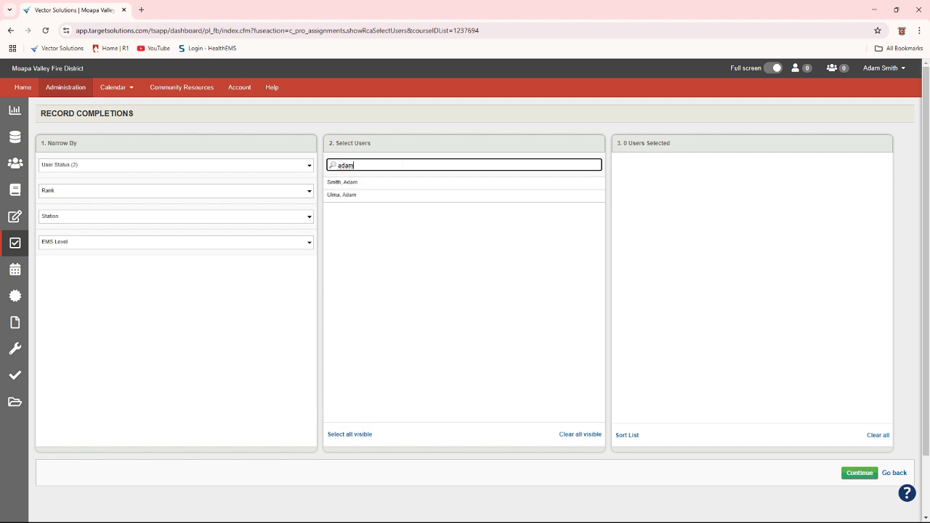
key("BackSpace")
key("BackSpace")
key("BackSpace")
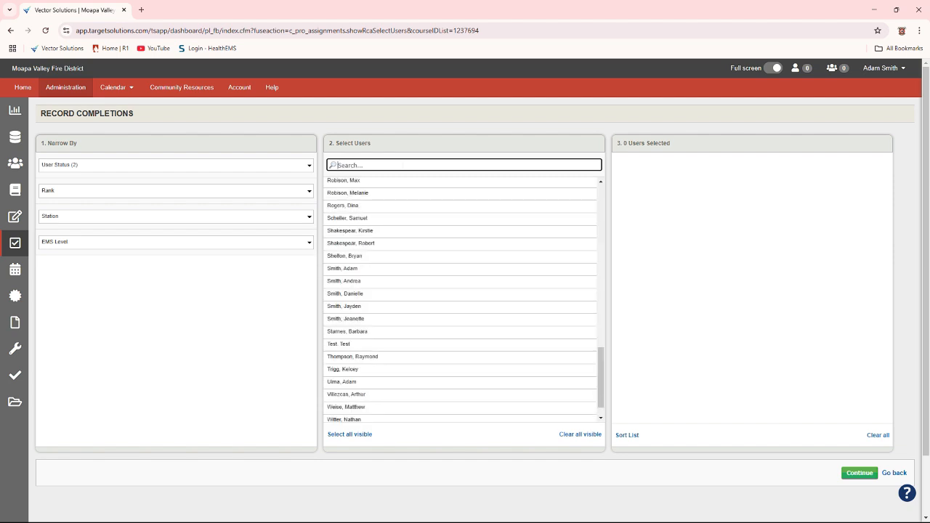
type("smit")
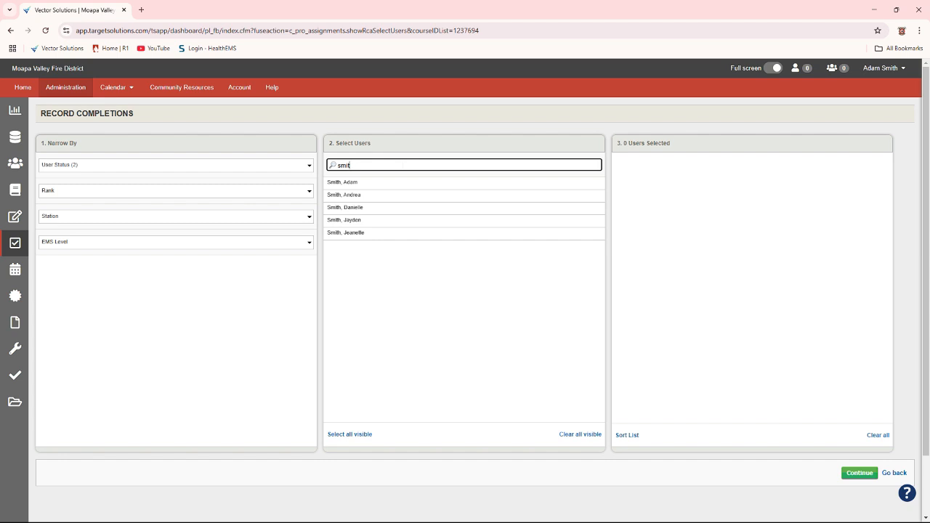
key("BackSpace")
key("BackSpace")
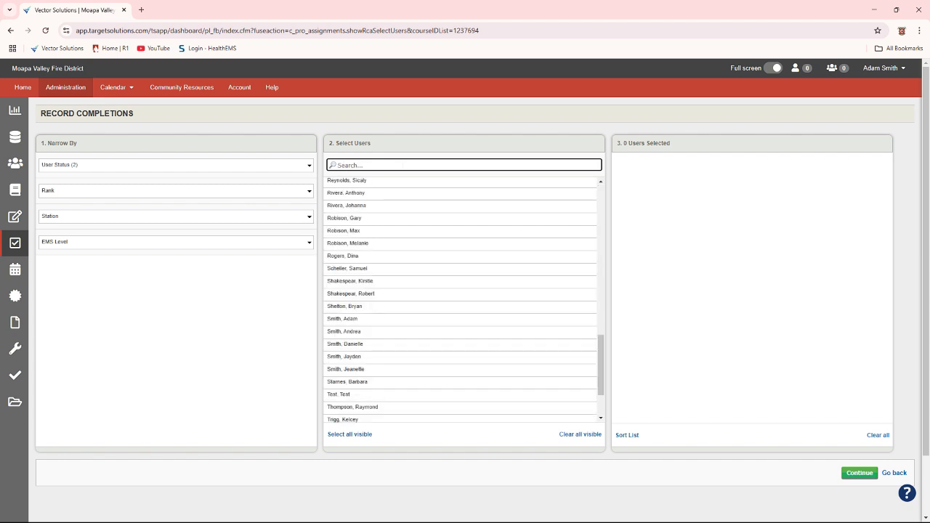
type("h")
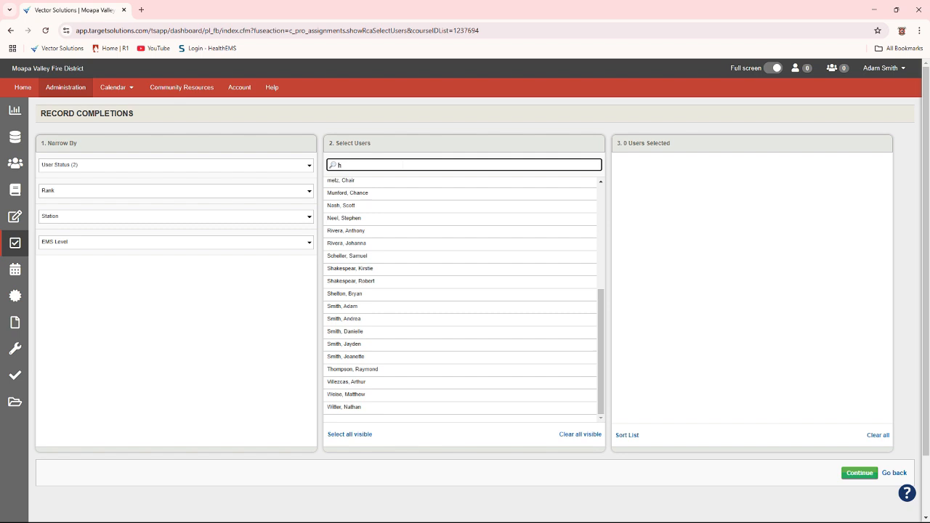
key("BackSpace")
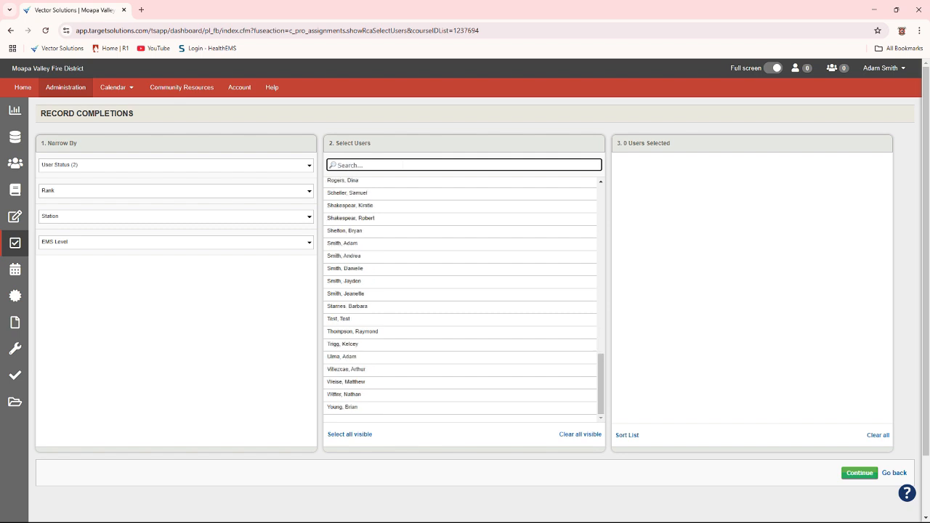
Try selecting all visible users at once, then clear all visible users from the selection
scroll(405, 222, "up", 6)
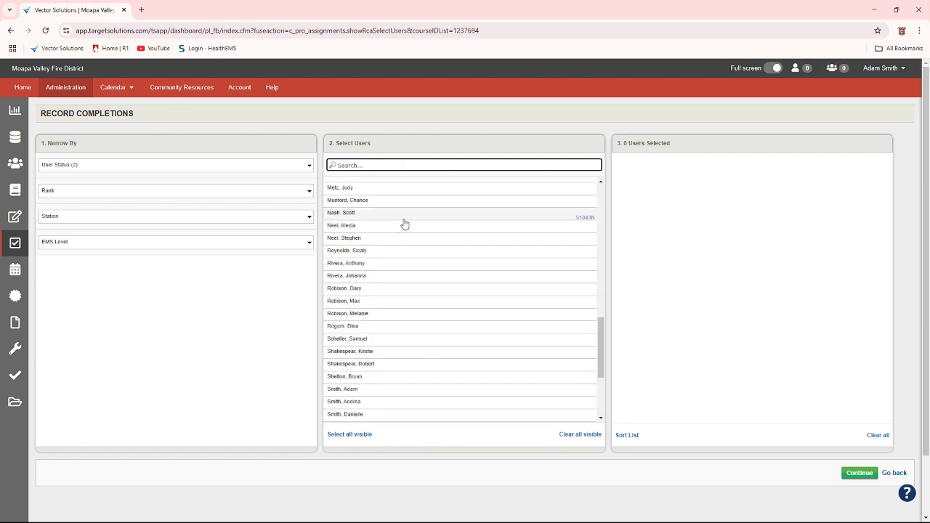
scroll(443, 239, "up", 3)
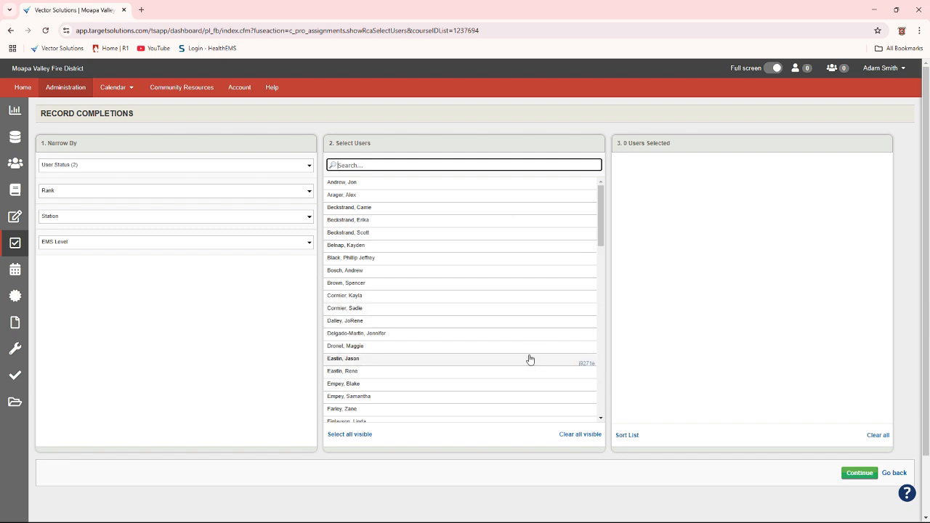
left_click(352, 433)
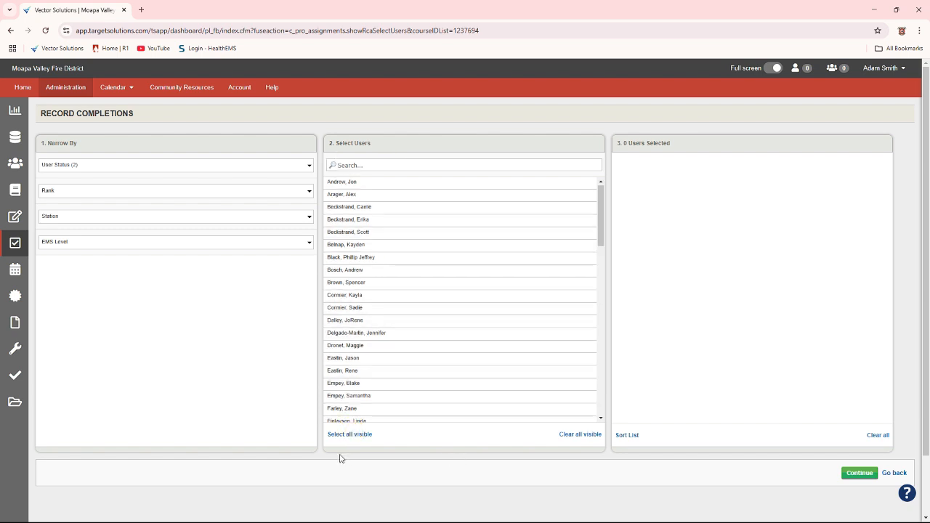
left_click(351, 434)
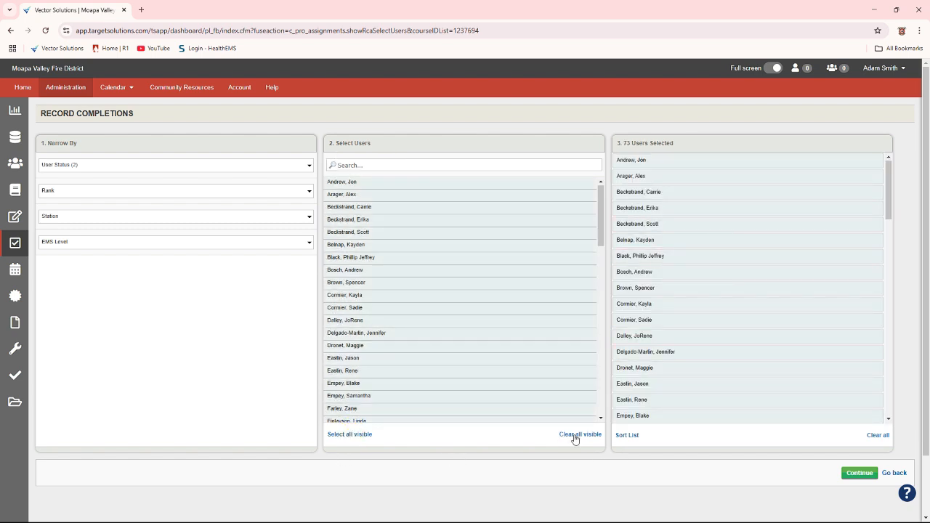
left_click(575, 434)
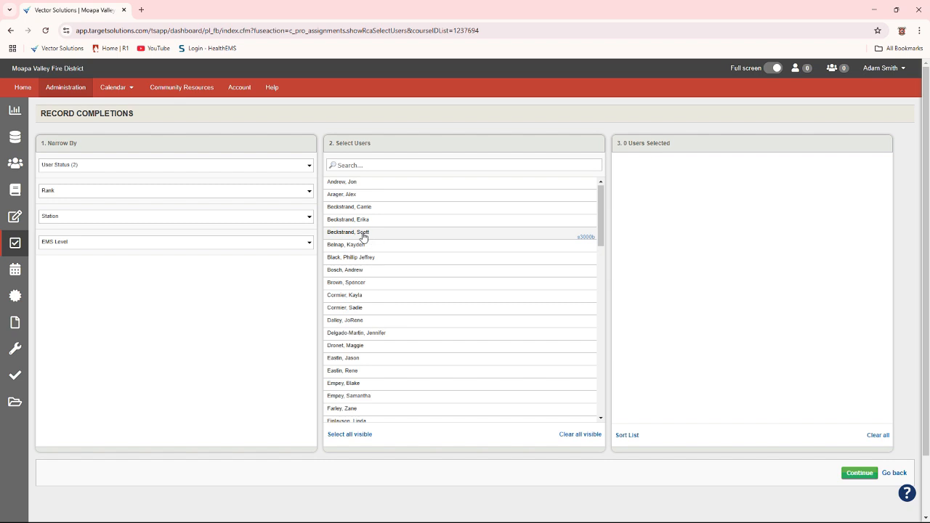
Select the three users with the same last name individually, then remove the last two added from the selection
left_click(340, 234)
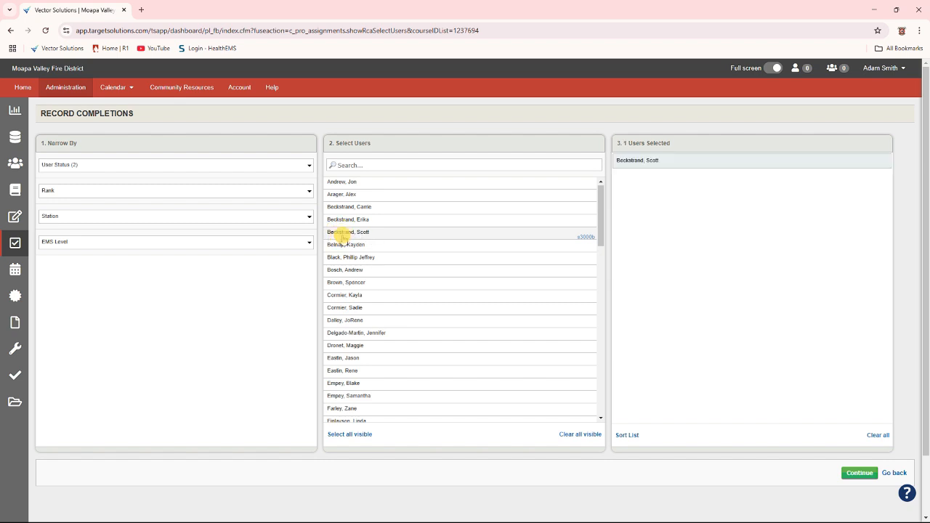
left_click(348, 220)
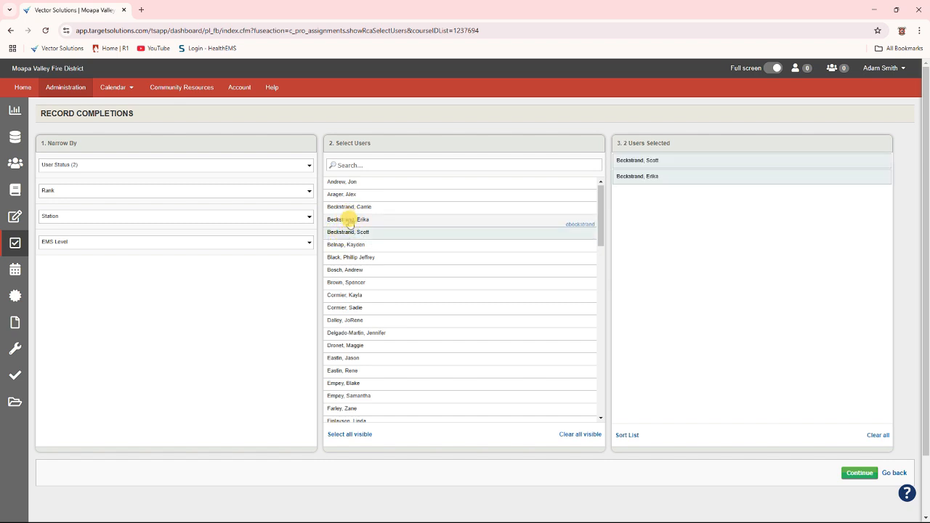
left_click(350, 207)
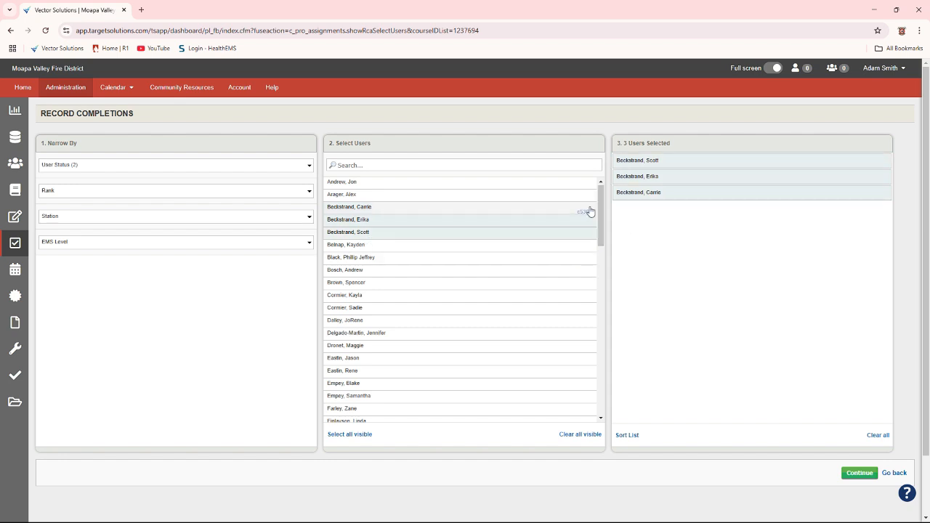
left_click(653, 195)
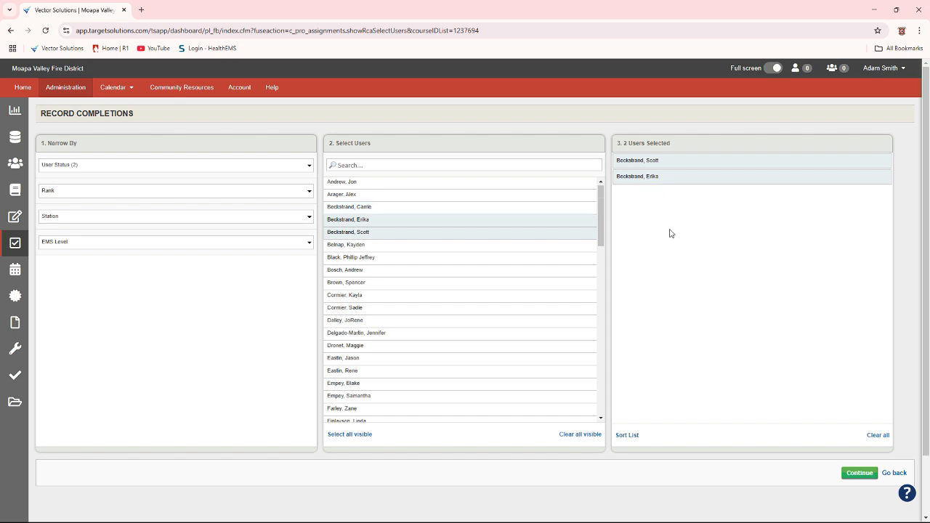
left_click(646, 184)
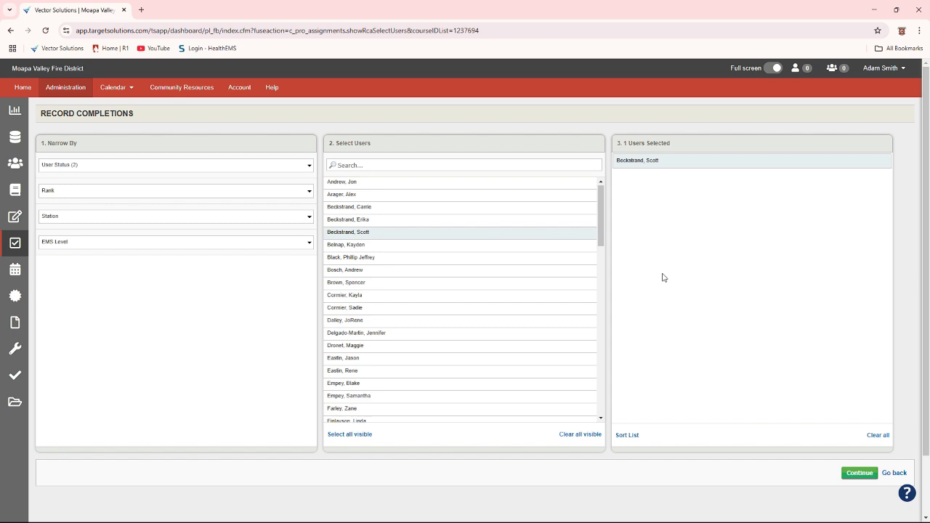
Add the two removed users back, then clear the entire list of selected users
left_click(501, 218)
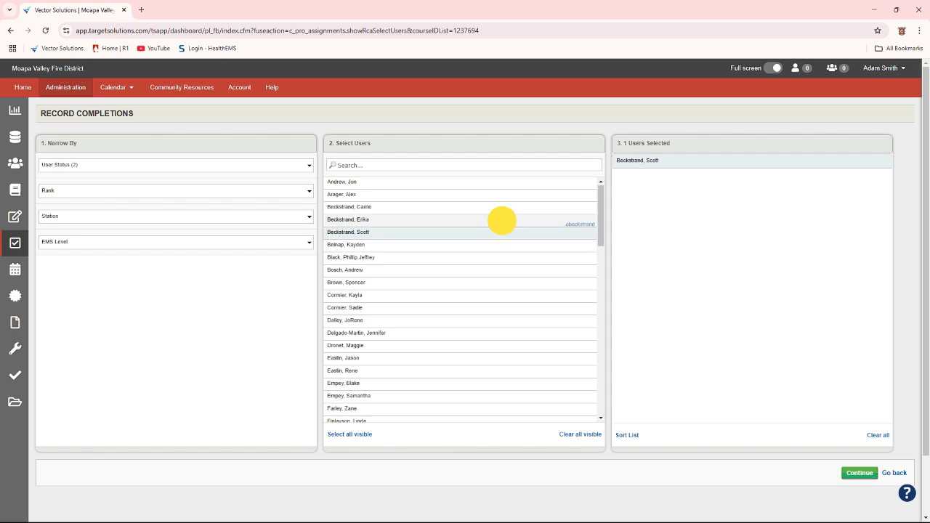
left_click(505, 207)
left_click(875, 435)
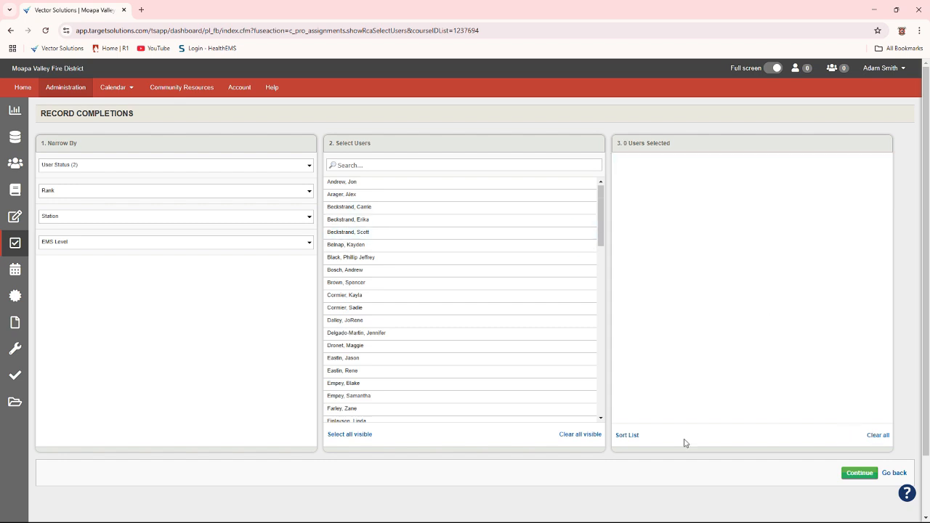
Select the same three users again and remove them one at a time from the selected users
left_click(469, 232)
left_click(469, 219)
left_click(469, 210)
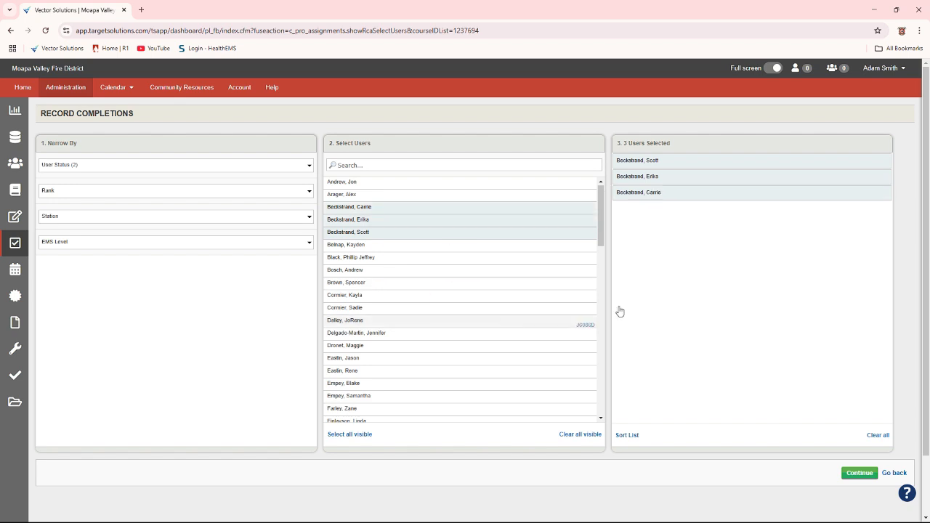
left_click(653, 162)
left_click(640, 161)
left_click(634, 162)
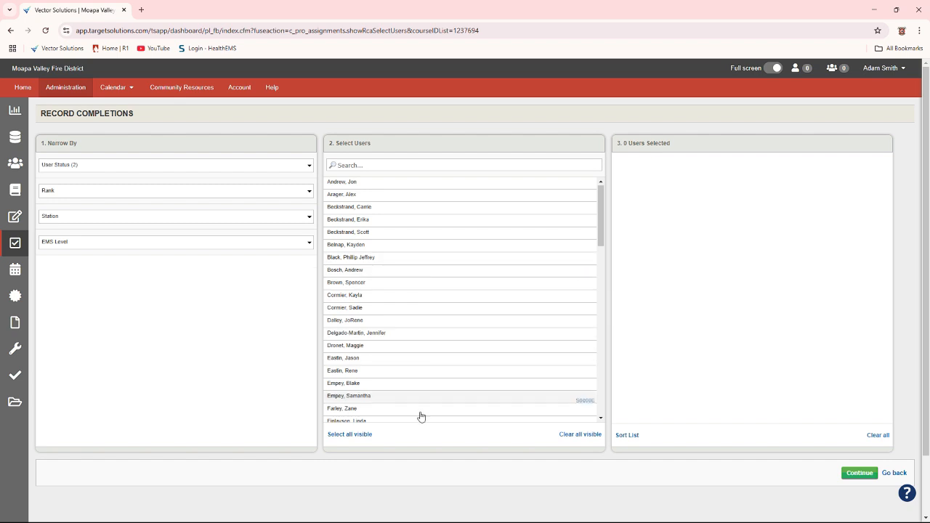
Select the two attendees listed directly above Empey, who share a last name, and continue to the activity's data form
left_click(356, 372)
left_click(355, 358)
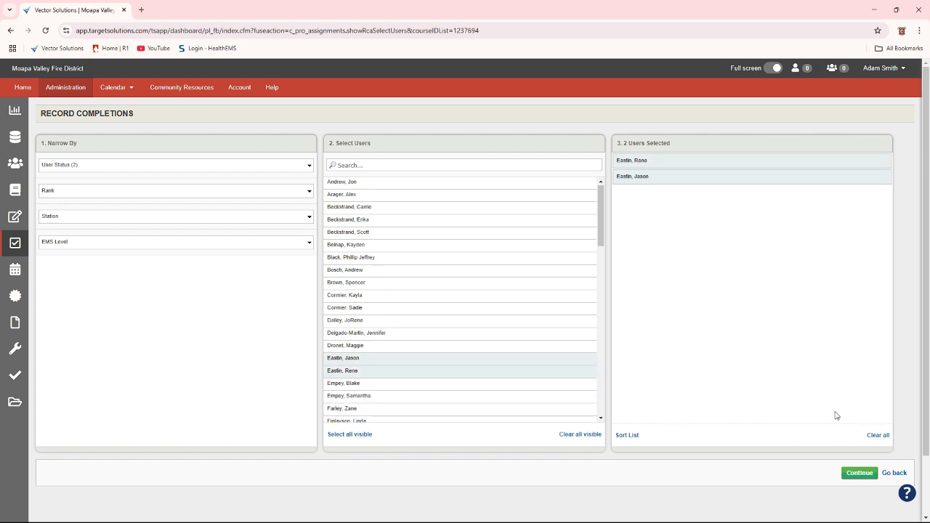
left_click(857, 473)
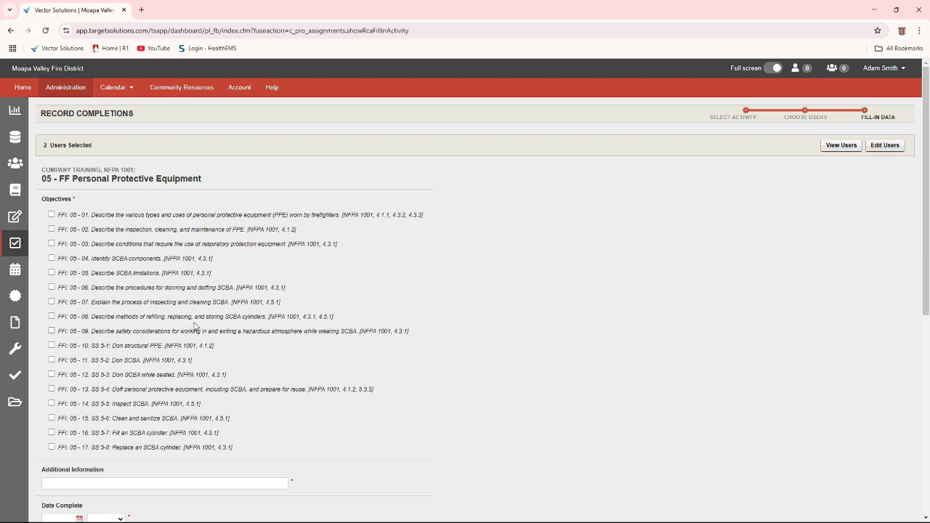
Mark all 17 objectives of 05 - FF Personal Protective Equipment, from FFI: 05 - 01 through FFI: 05 - 17
scroll(196, 326, "down", 1)
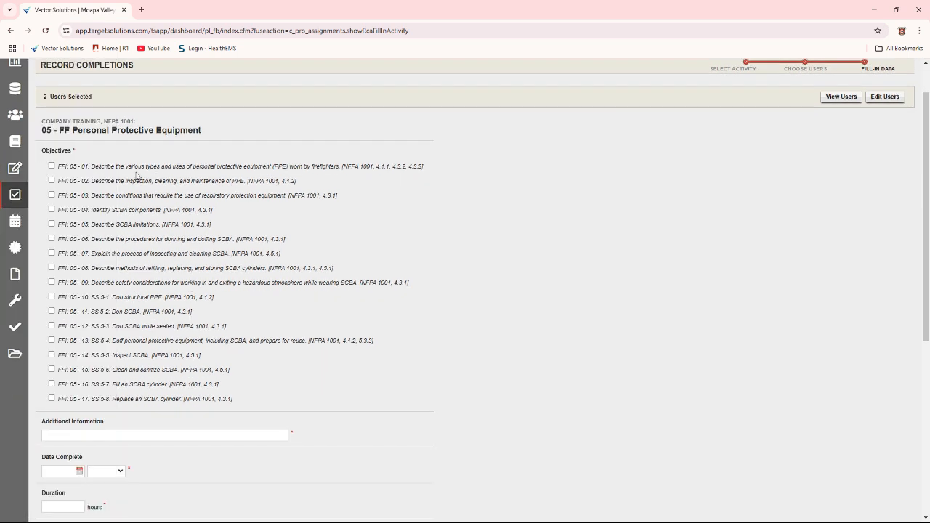
left_click_drag(55, 166, 263, 167)
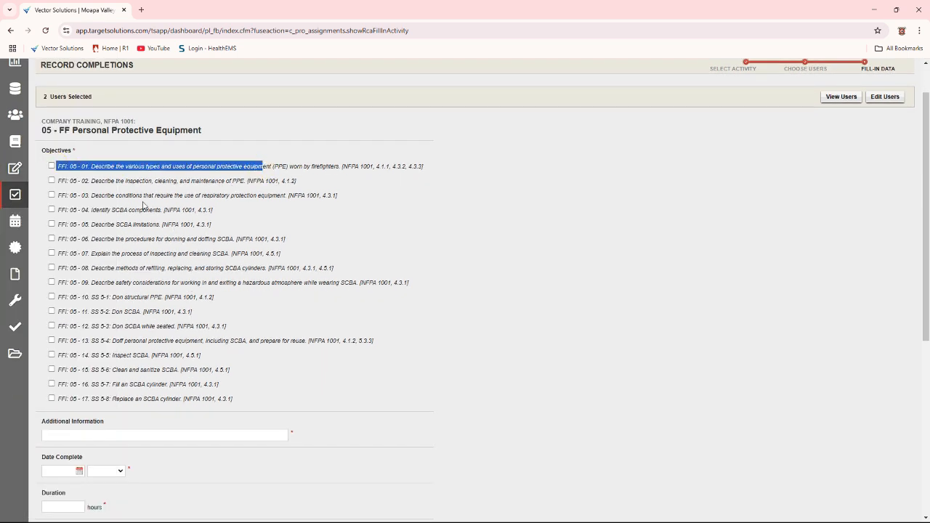
left_click(73, 177)
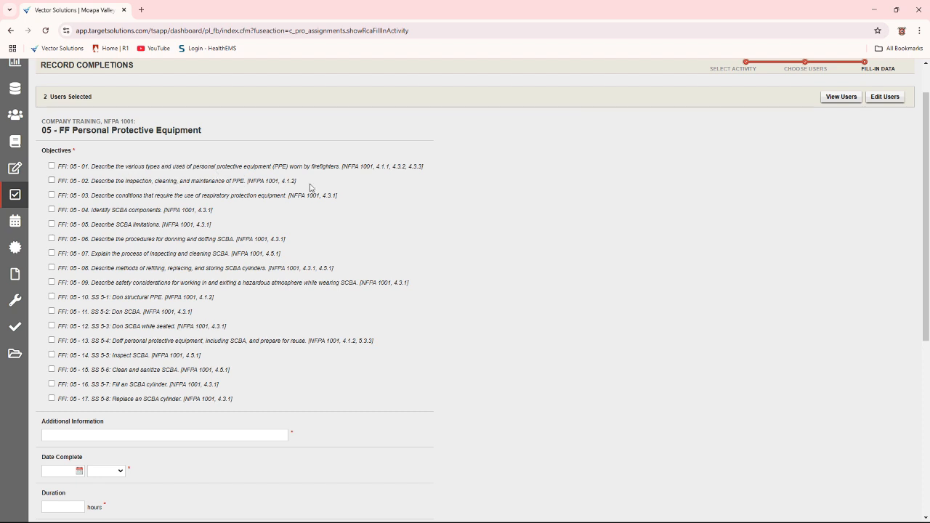
left_click(52, 166)
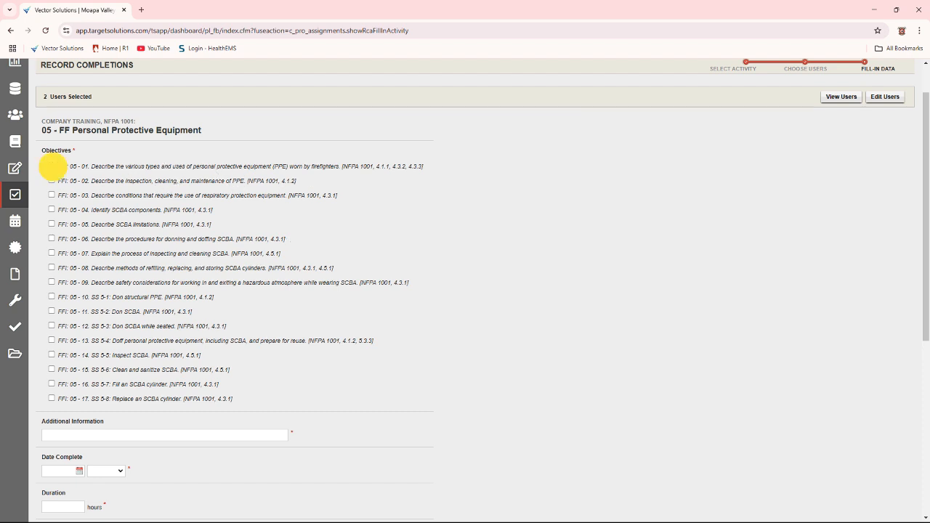
left_click(51, 181)
left_click(52, 196)
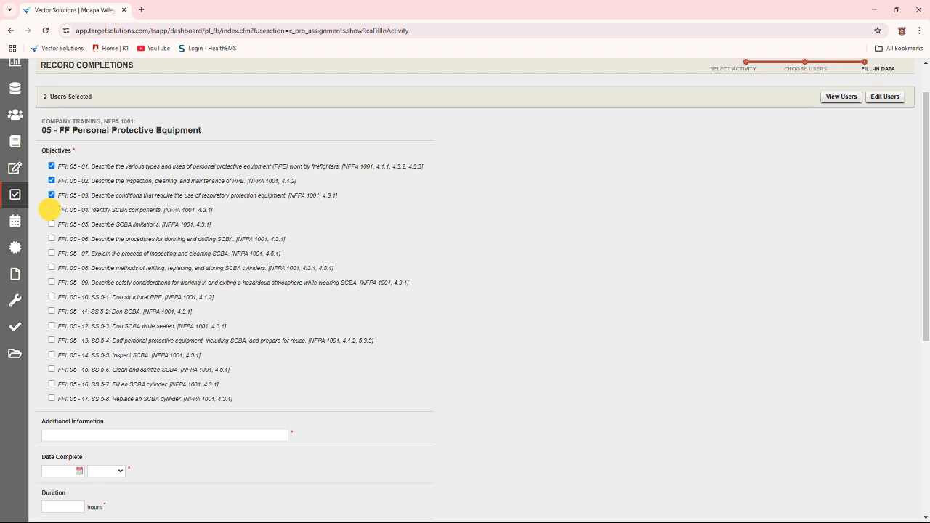
left_click(51, 210)
left_click(51, 224)
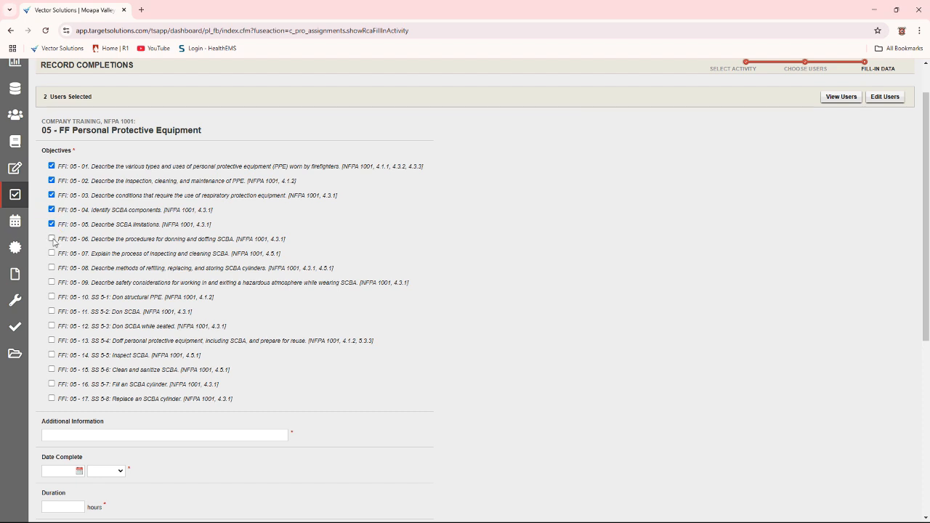
left_click(51, 239)
left_click(52, 253)
left_click(52, 268)
left_click(52, 283)
left_click(51, 297)
left_click(52, 312)
left_click(52, 326)
left_click(52, 341)
left_click(52, 355)
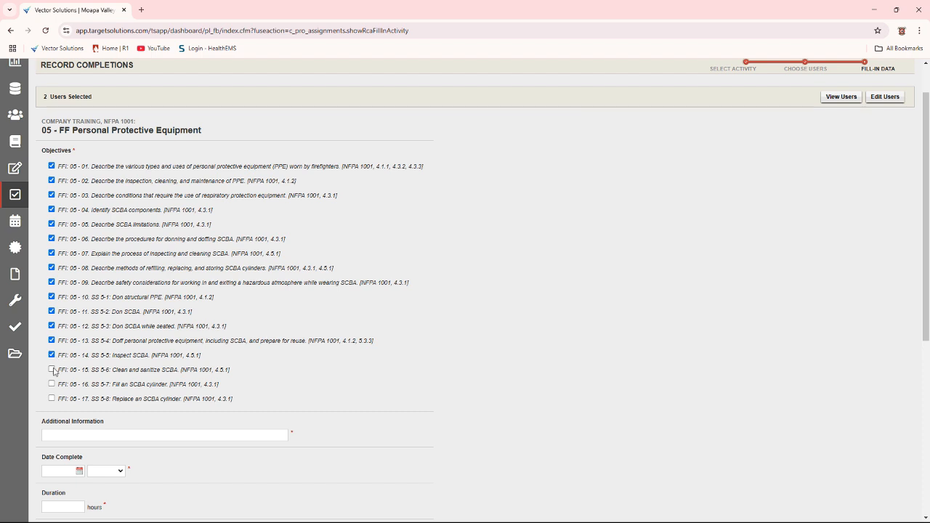
left_click(51, 369)
left_click(51, 384)
left_click(52, 398)
Enter "none" as the additional information for the training activity
scroll(345, 330, "down", 5)
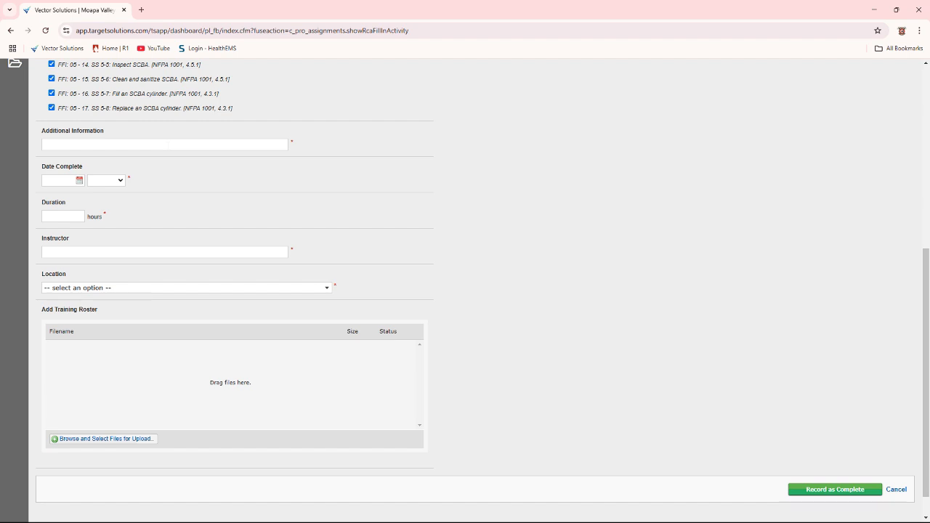
left_click(166, 144)
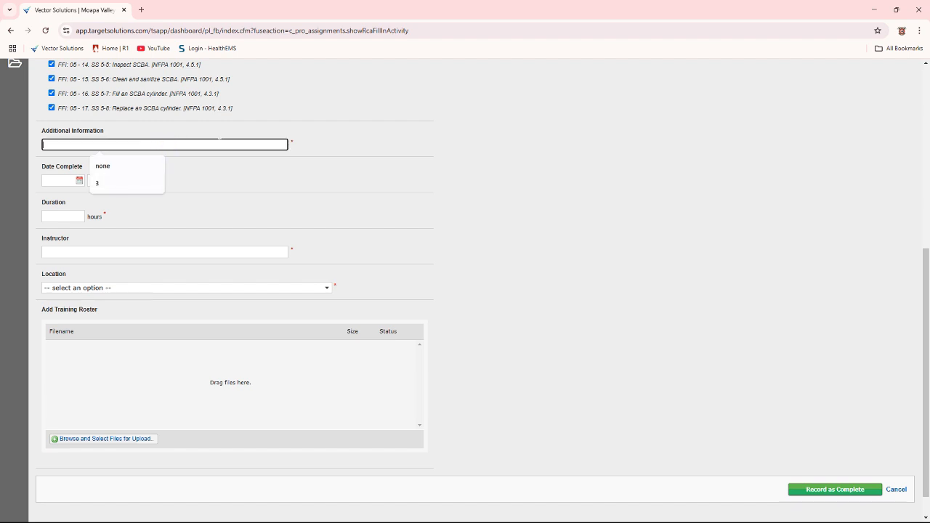
left_click(119, 169)
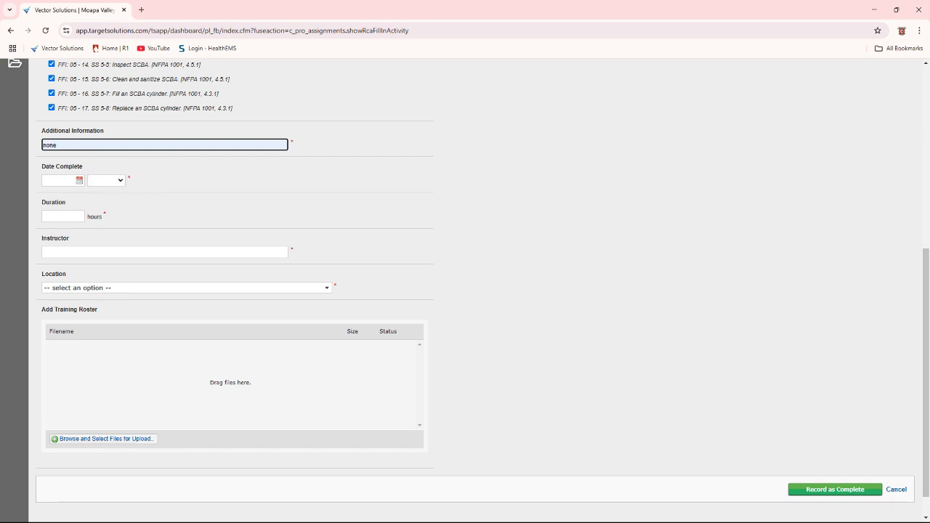
Set the completion date to 02/04/2025 at 1:30 PM and the training duration to 3 hours
left_click(79, 180)
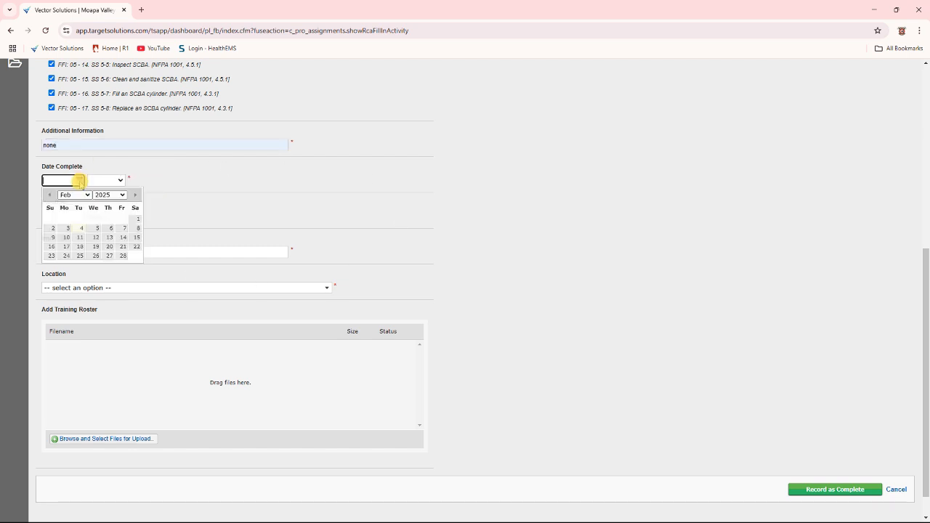
left_click(80, 228)
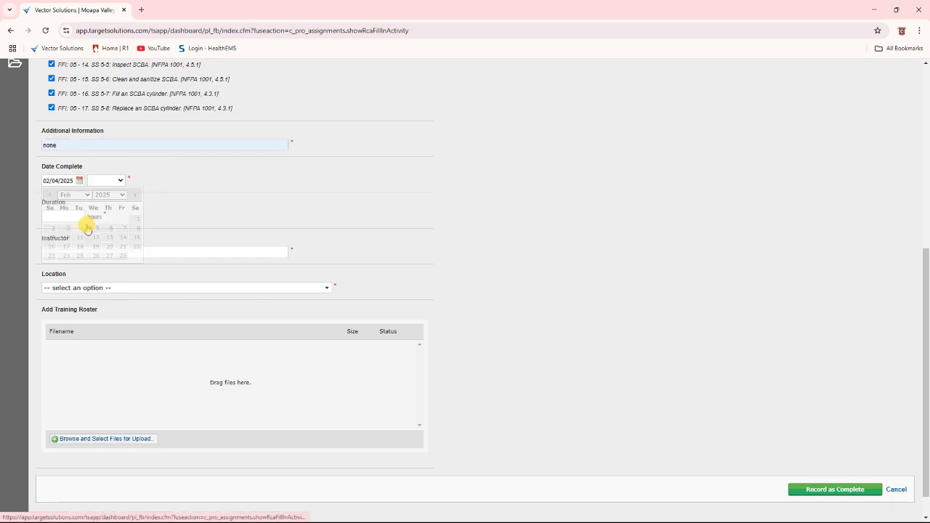
left_click(121, 181)
scroll(114, 291, "down", 4)
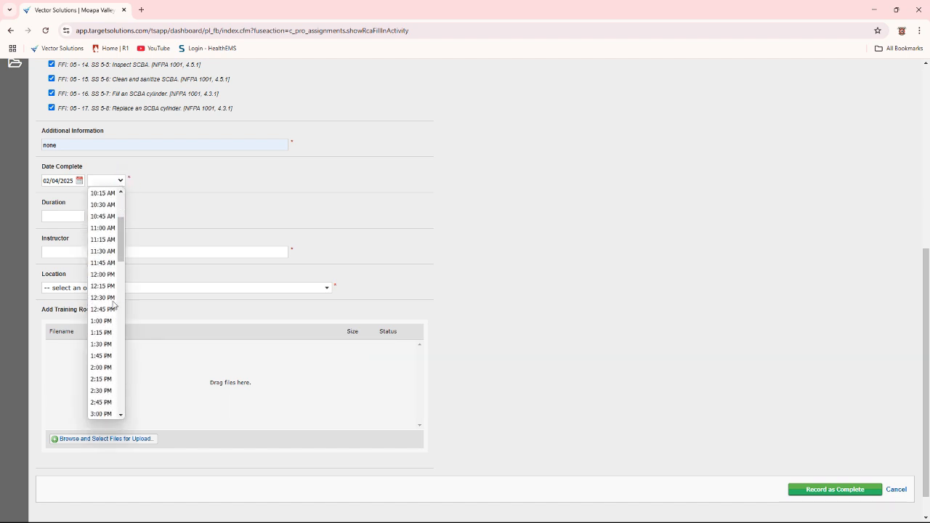
left_click(106, 268)
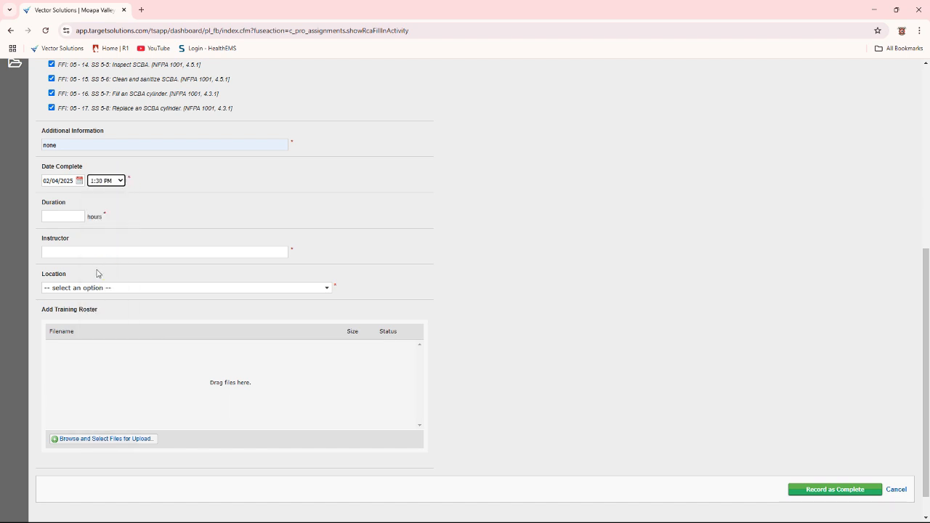
left_click(64, 216)
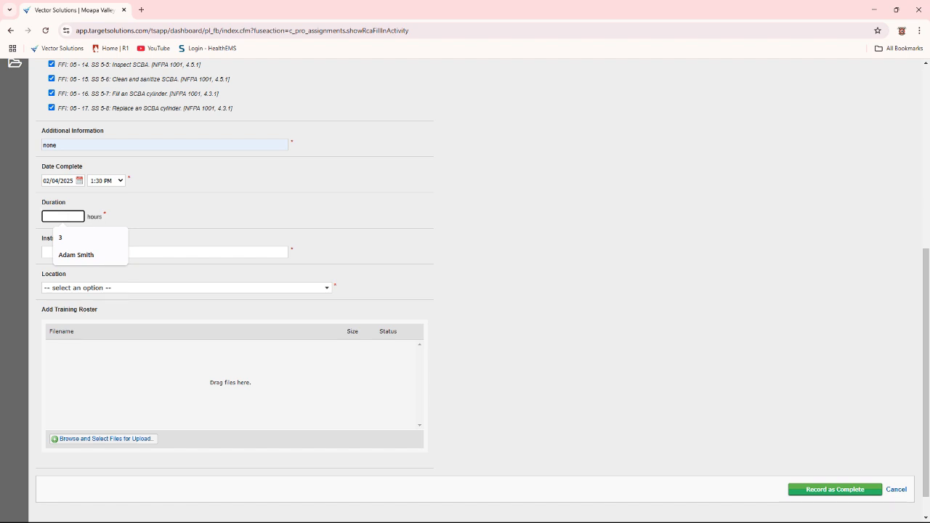
left_click(72, 241)
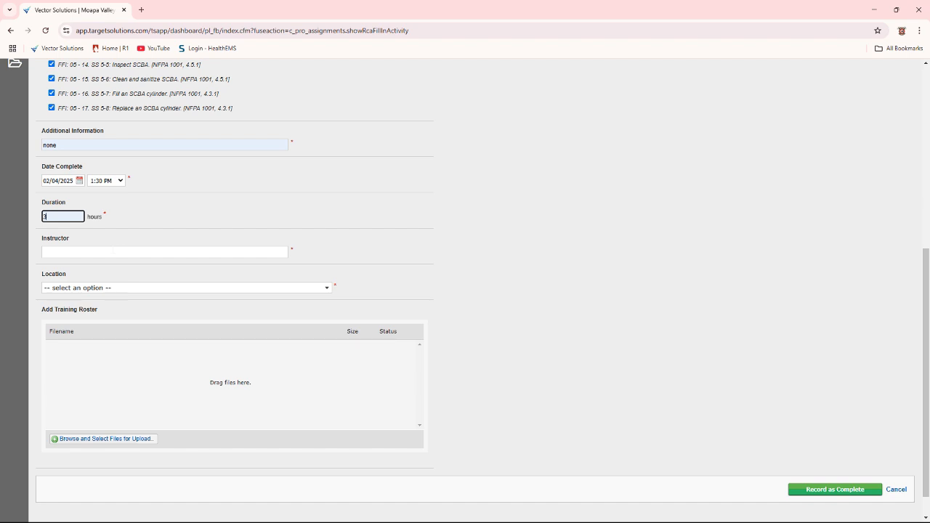
Enter the instructor's full name and set the training location to Station 73
left_click(113, 250)
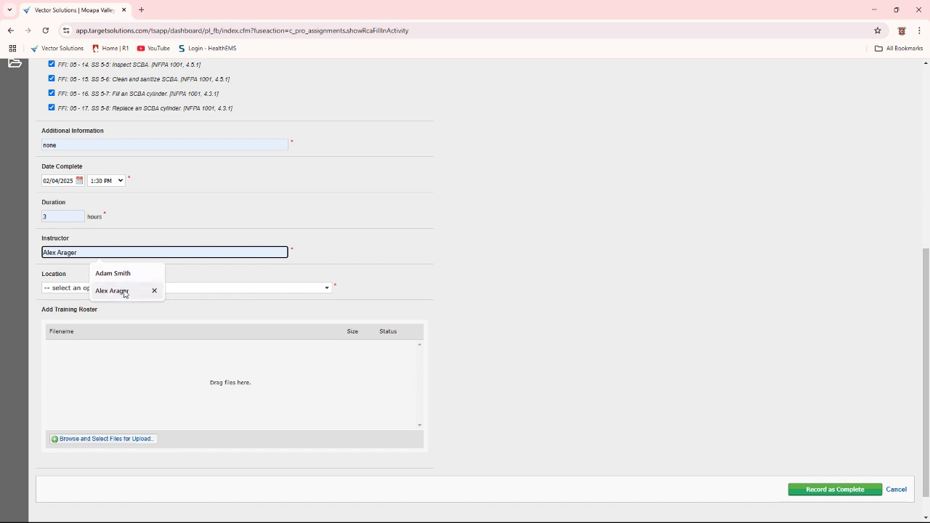
left_click(123, 277)
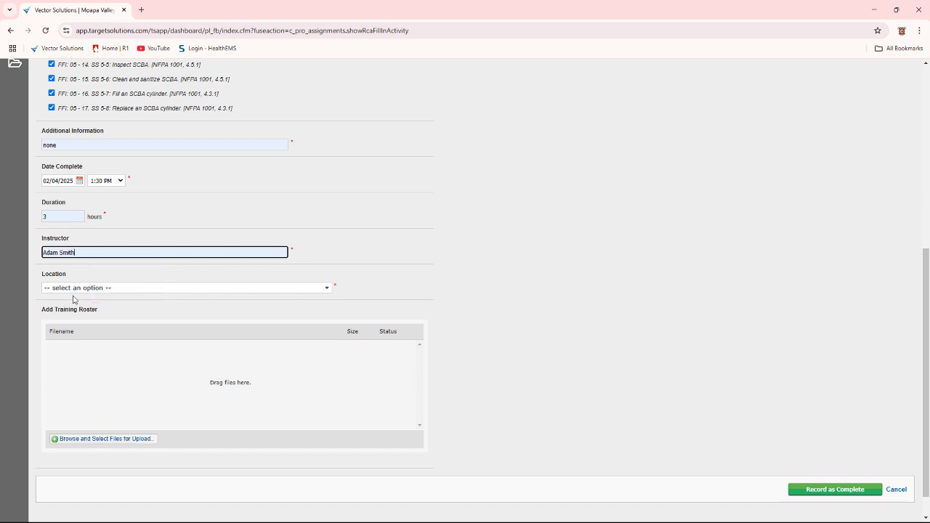
left_click(314, 288)
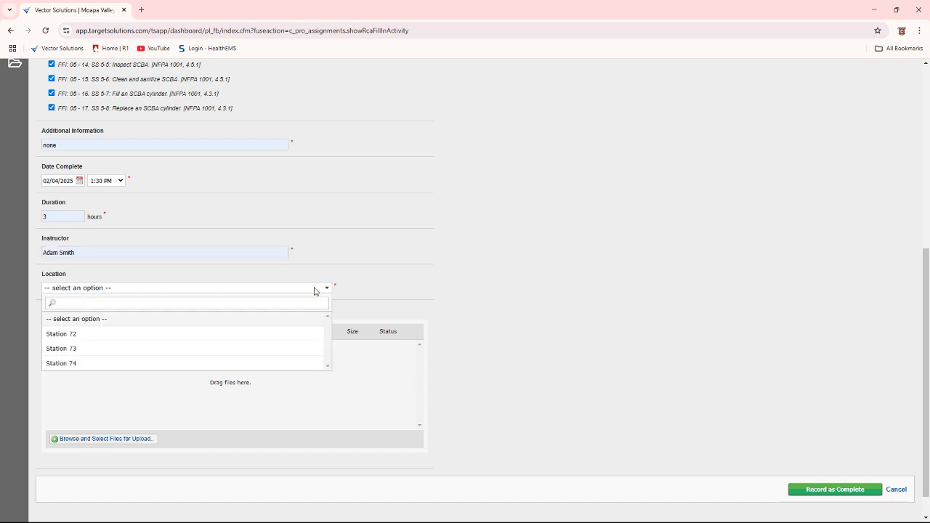
left_click(82, 353)
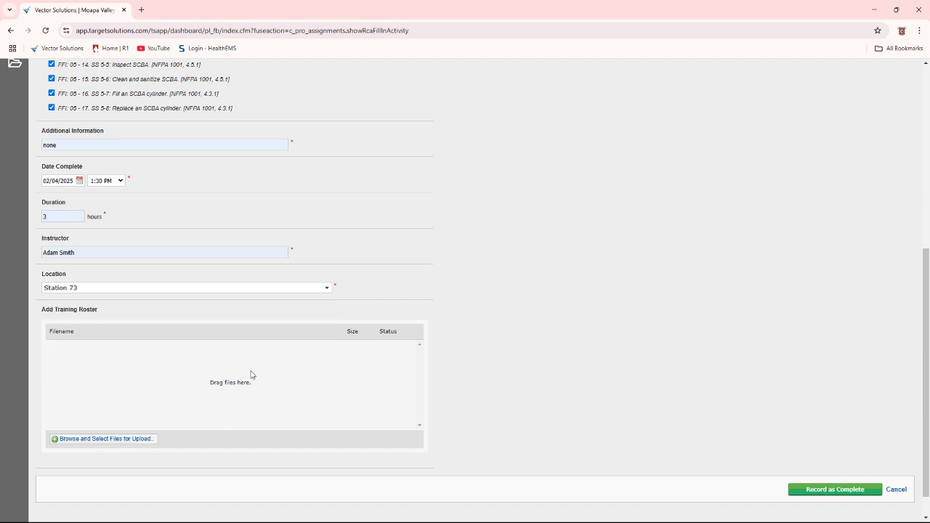
Review the completed form and the list of users selected for the activity
scroll(200, 385, "down", 1)
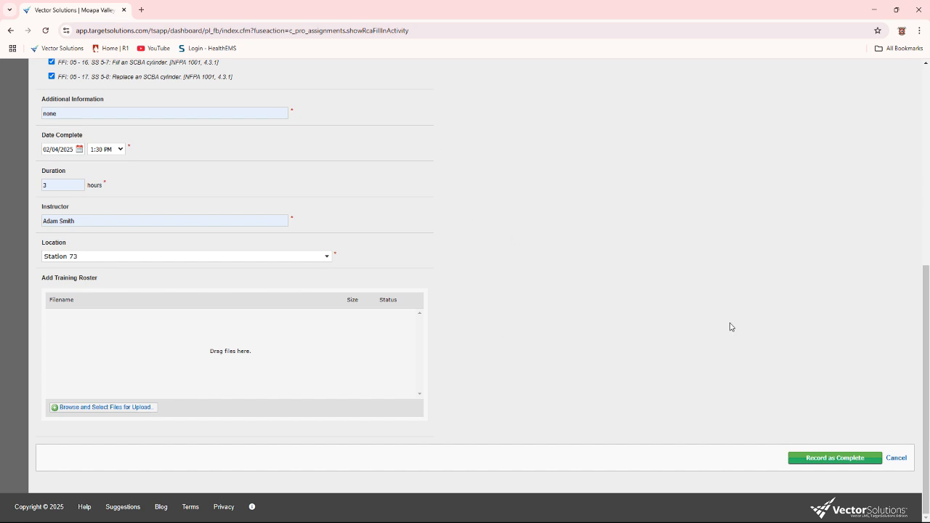
scroll(661, 377, "up", 3)
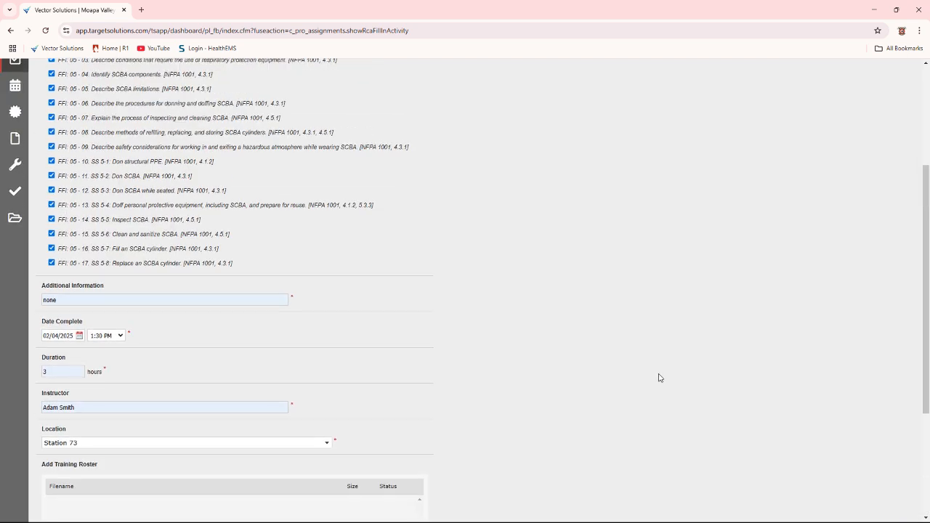
scroll(658, 378, "up", 3)
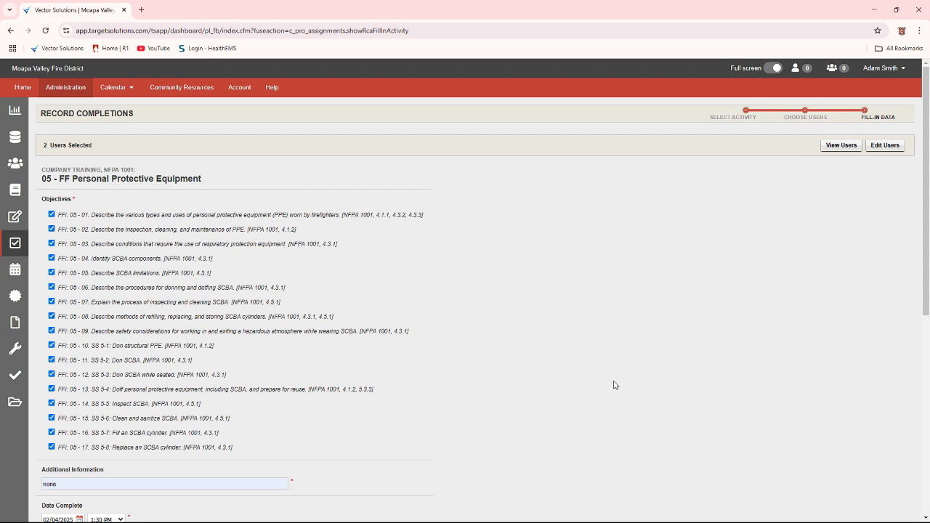
left_click(839, 146)
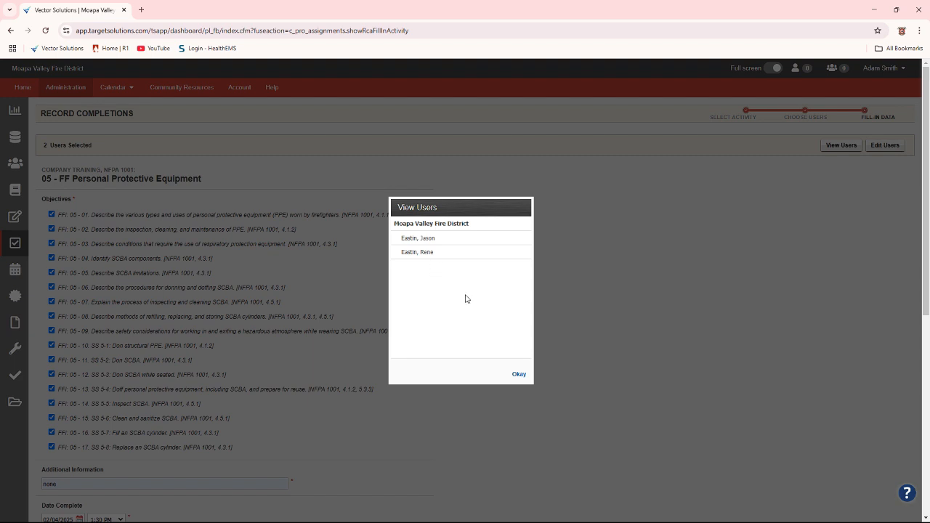
left_click(519, 375)
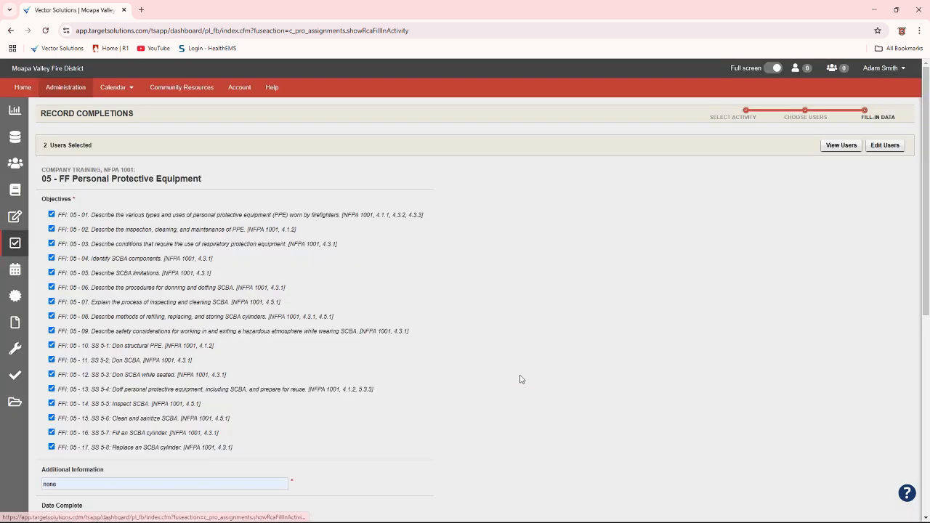
Edit the selected users to add the instructor as an attendee, and continue back to the activity's data form
left_click(888, 145)
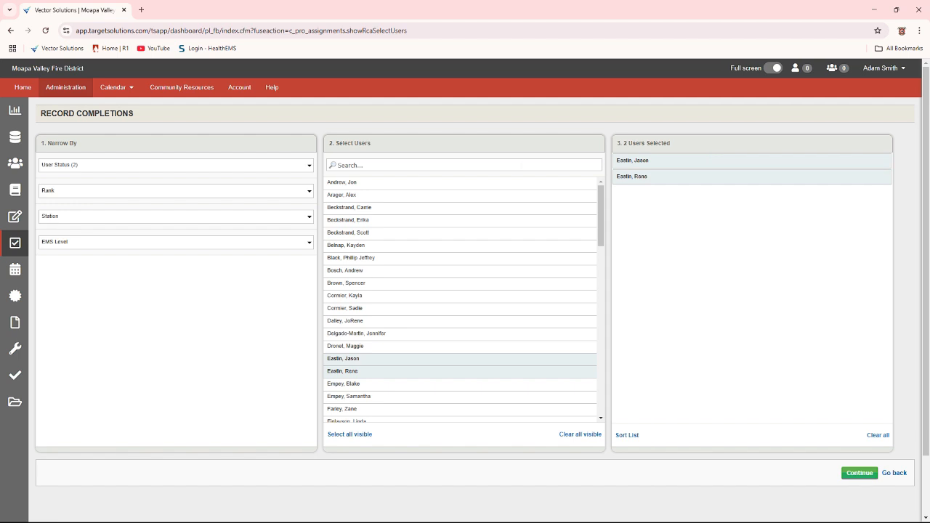
scroll(504, 272, "down", 15)
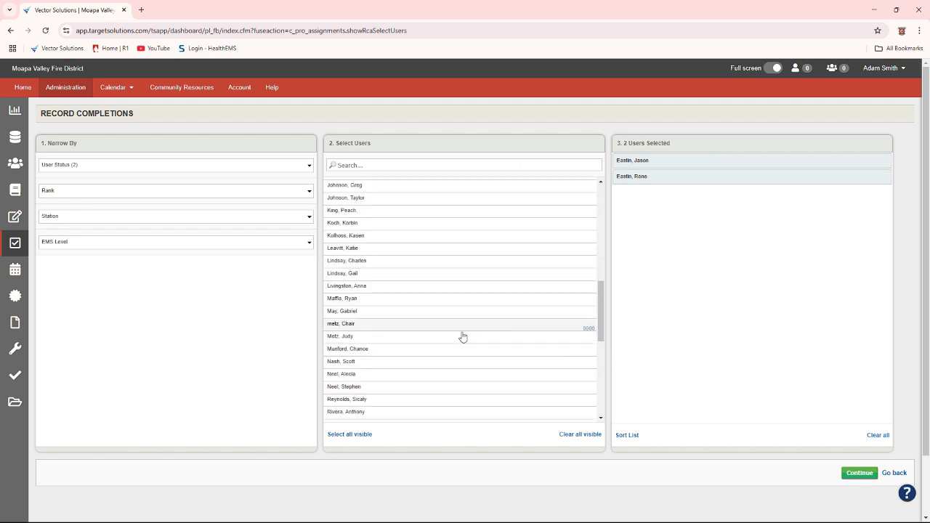
scroll(460, 336, "down", 2)
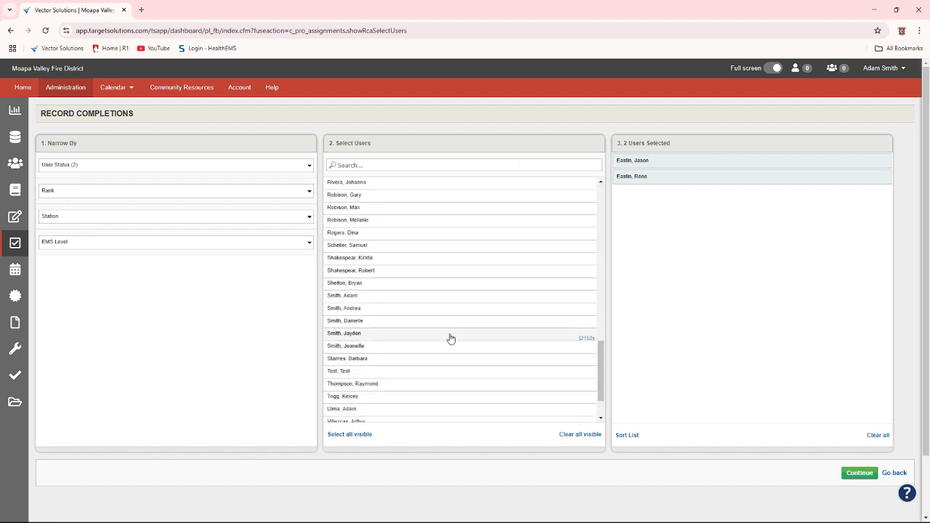
left_click(410, 296)
left_click(856, 473)
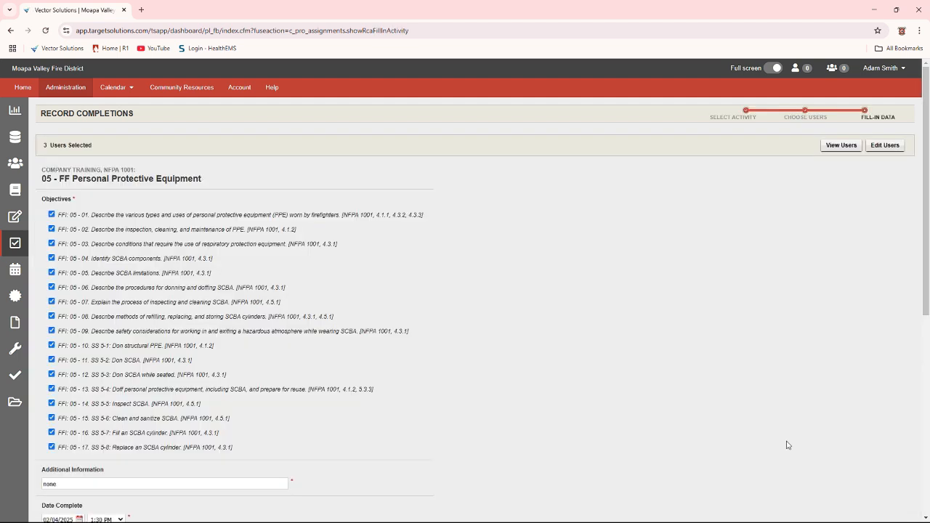
Check that the form data is still filled in and view the updated list of selected users
scroll(635, 306, "down", 3)
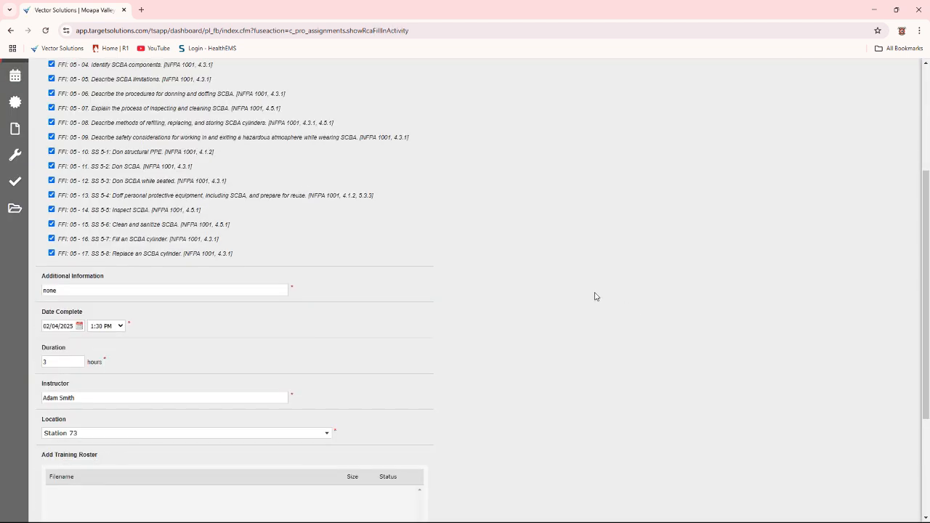
scroll(594, 296, "down", 2)
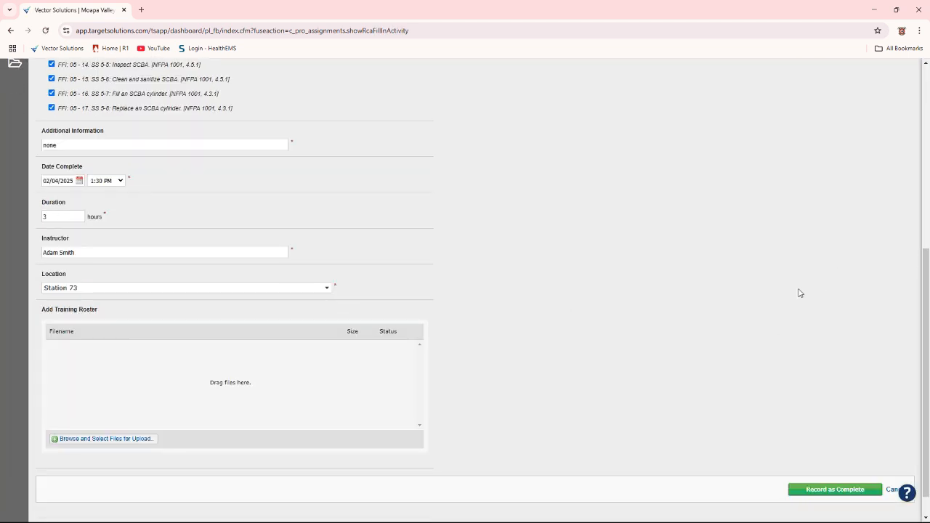
scroll(785, 302, "up", 5)
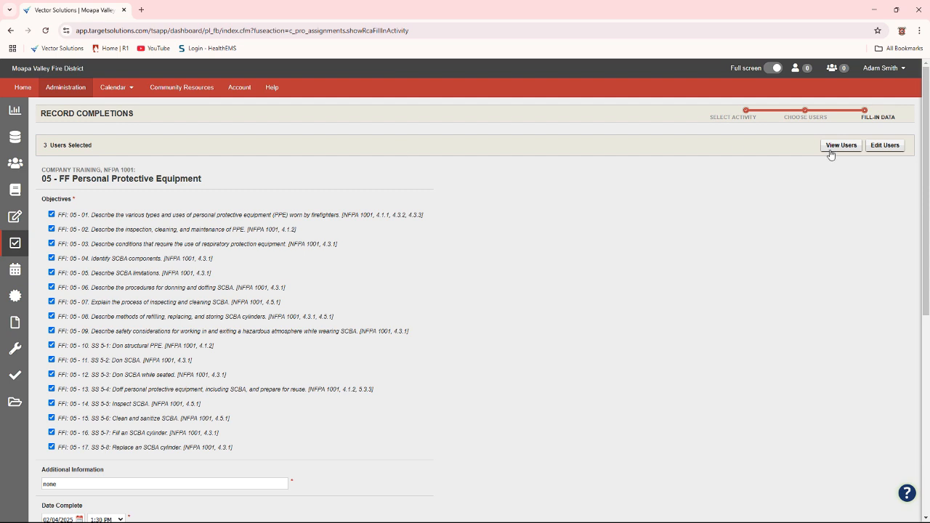
left_click(841, 146)
left_click(519, 374)
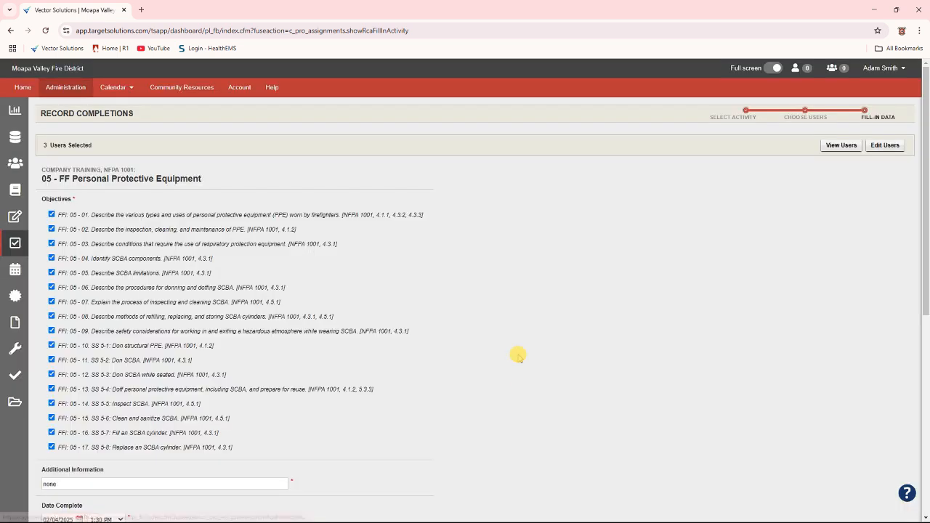
Record the 05 - FF Personal Protective Equipment activity as complete for the selected users
scroll(518, 341, "down", 5)
scroll(436, 276, "down", 1)
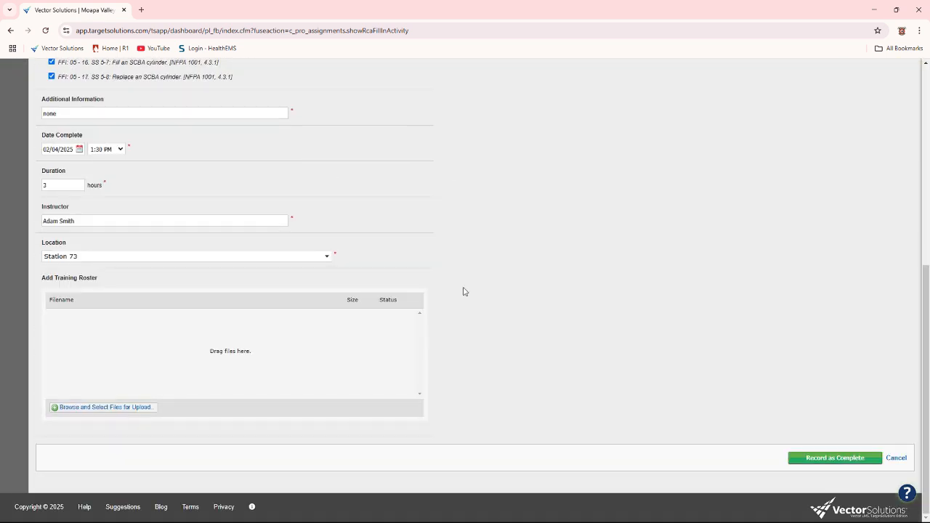
left_click(805, 457)
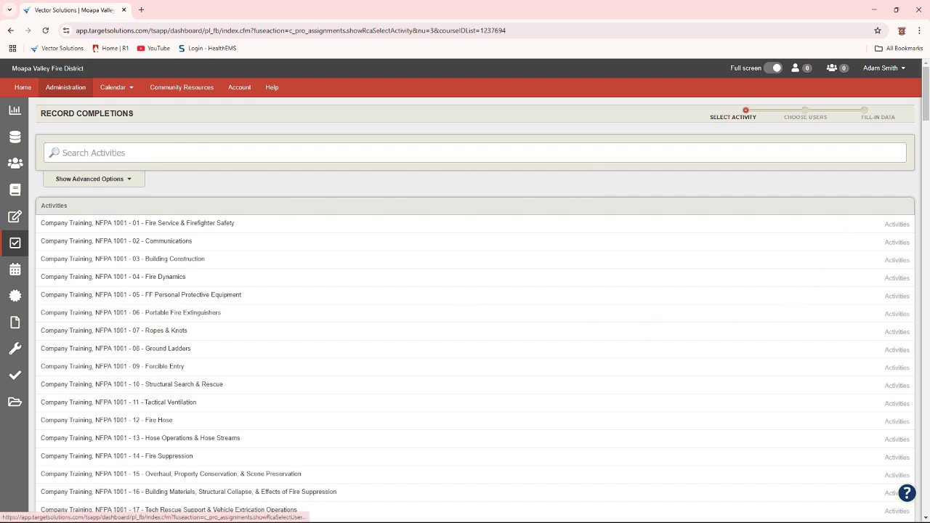
View the personal notifications, including training recorded on the account holder's behalf, and close the list
left_click(797, 71)
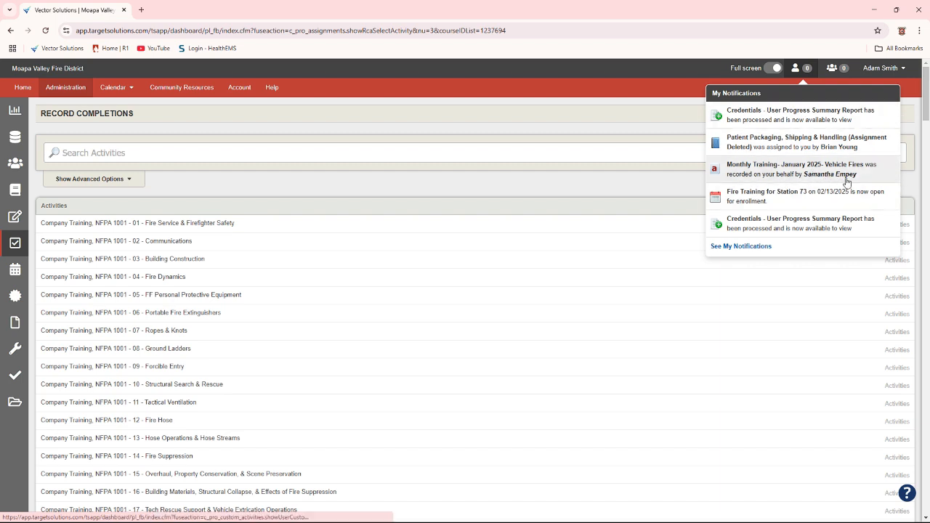
left_click(656, 131)
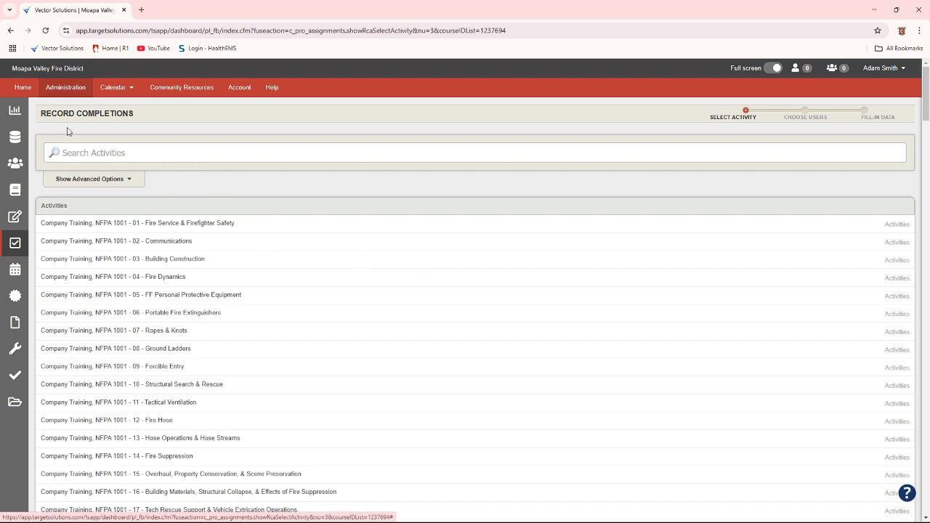
View the home page and the administration dashboard of assignments, and return to the home page
left_click(19, 87)
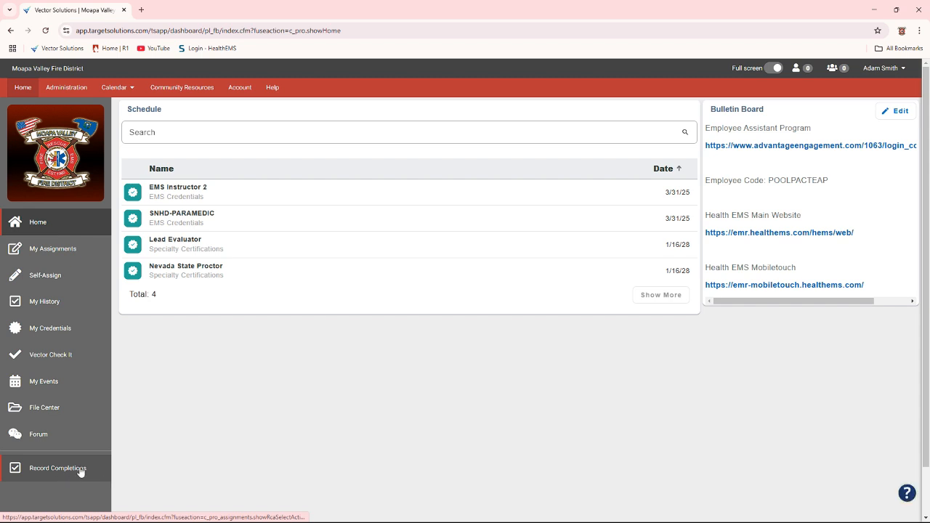
left_click(71, 91)
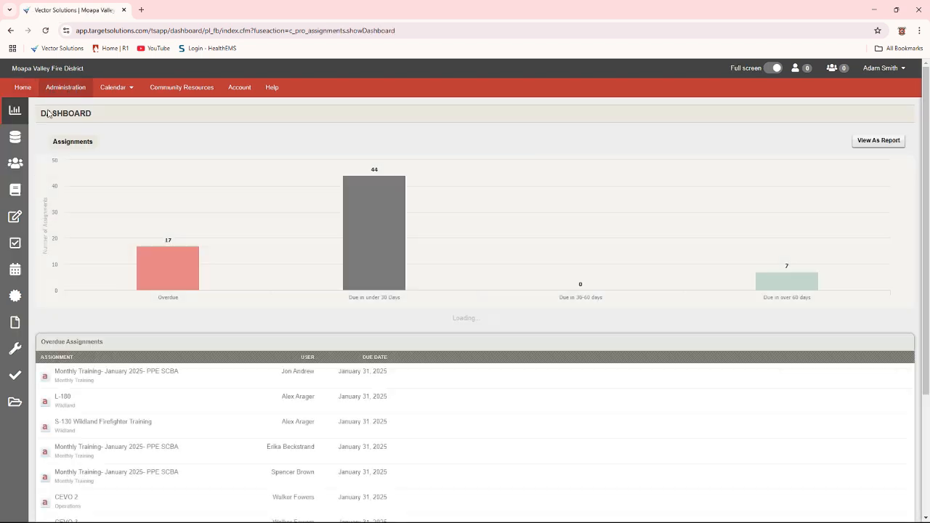
left_click(87, 250)
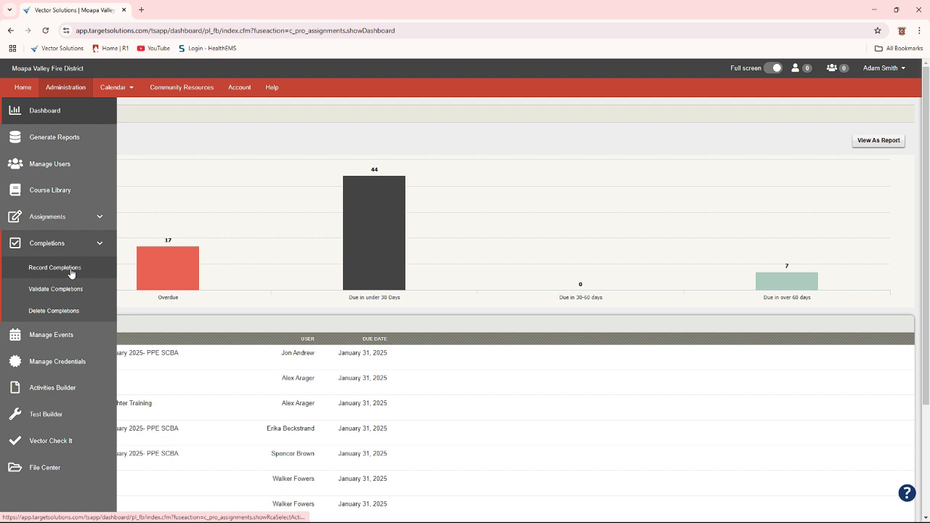
left_click(23, 87)
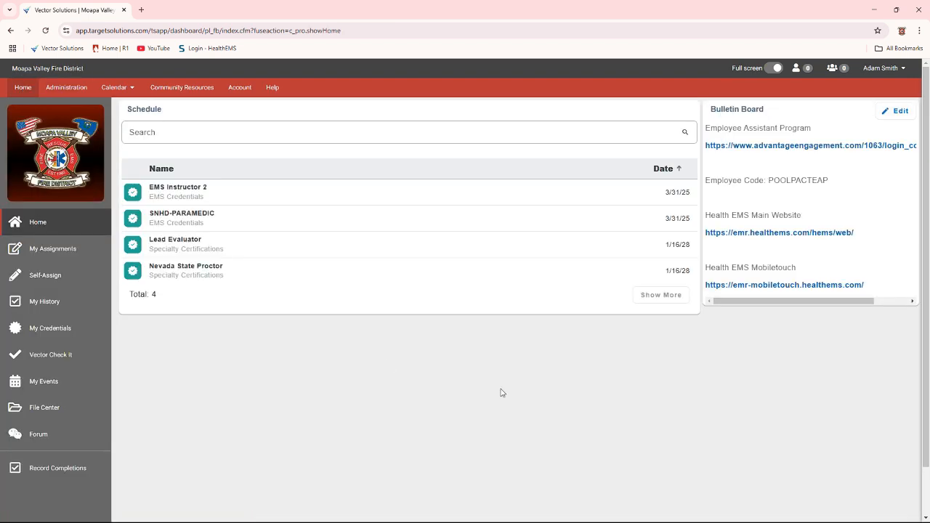
mouse_move(618, 519)
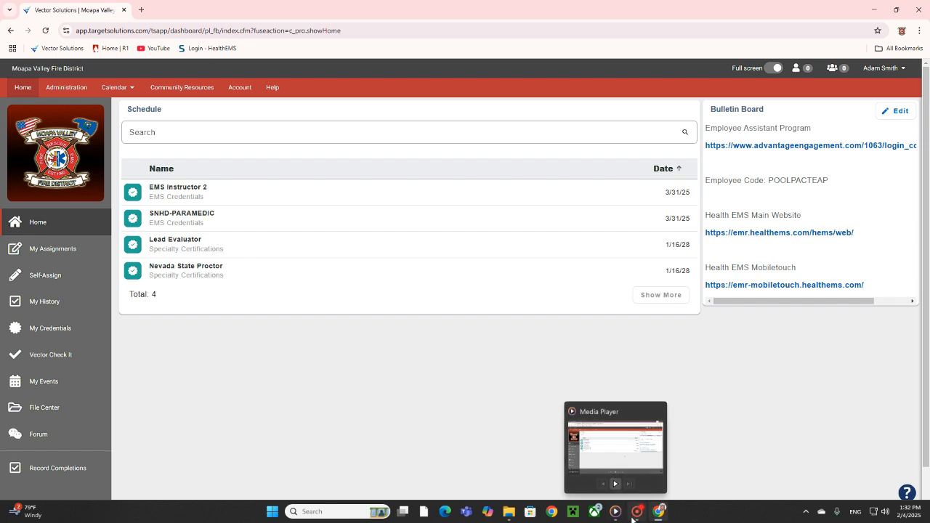